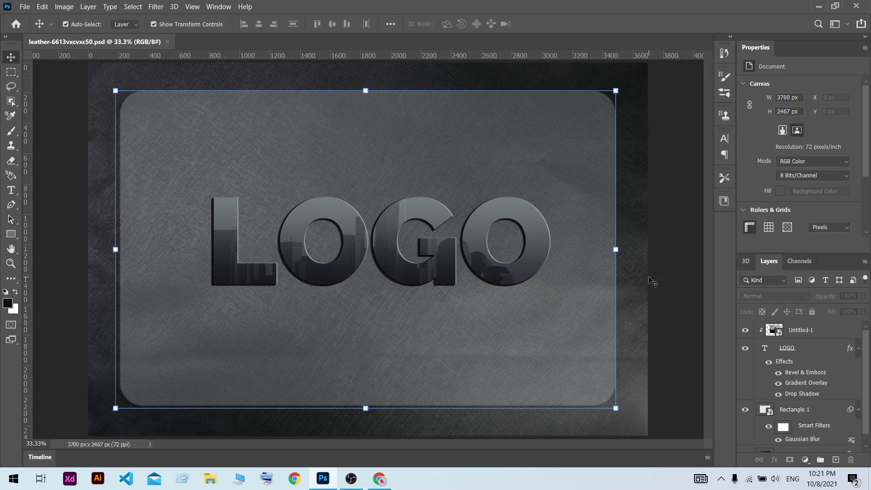
left_click(658, 272)
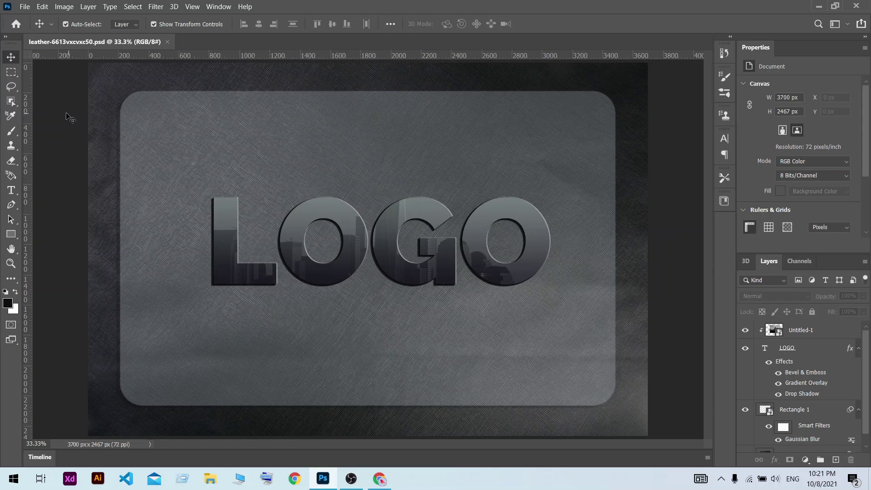
left_click_drag(65, 113, 652, 353)
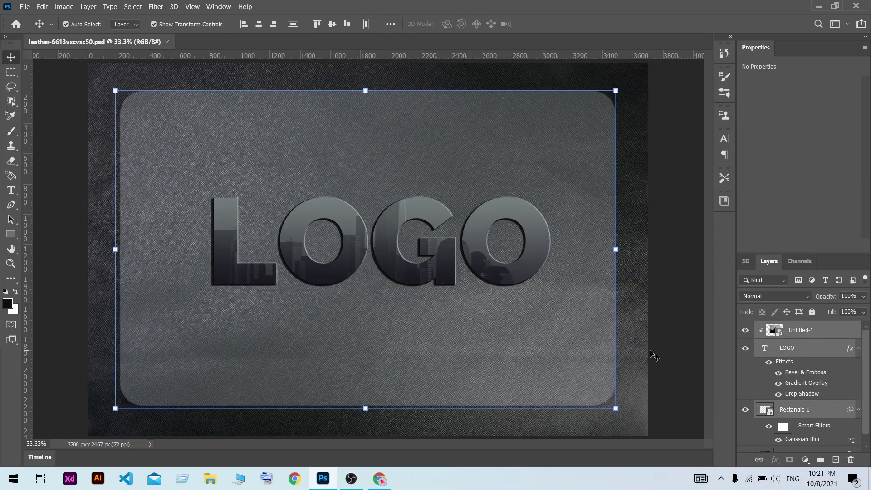
left_click(673, 300)
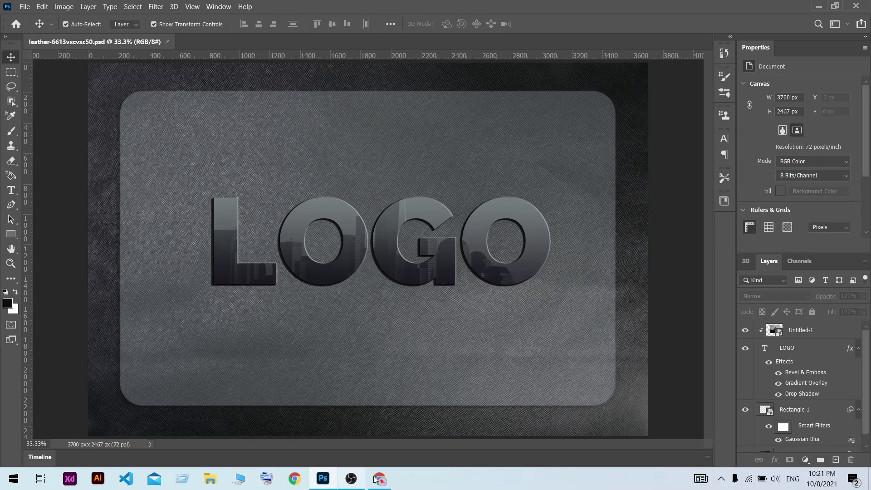
Step: Switch to Chrome and look through the Pixabay search results for a leather background image
mouse_move(375, 479)
left_click(311, 386)
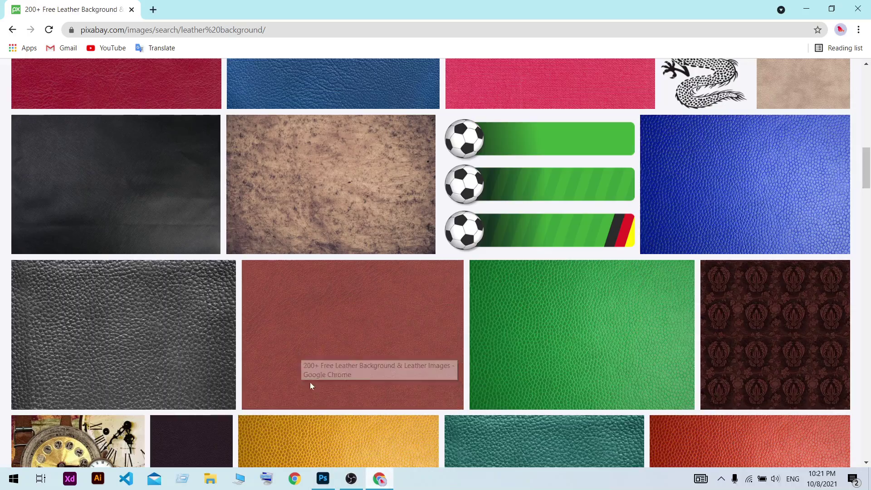
scroll(350, 160, "up", 7)
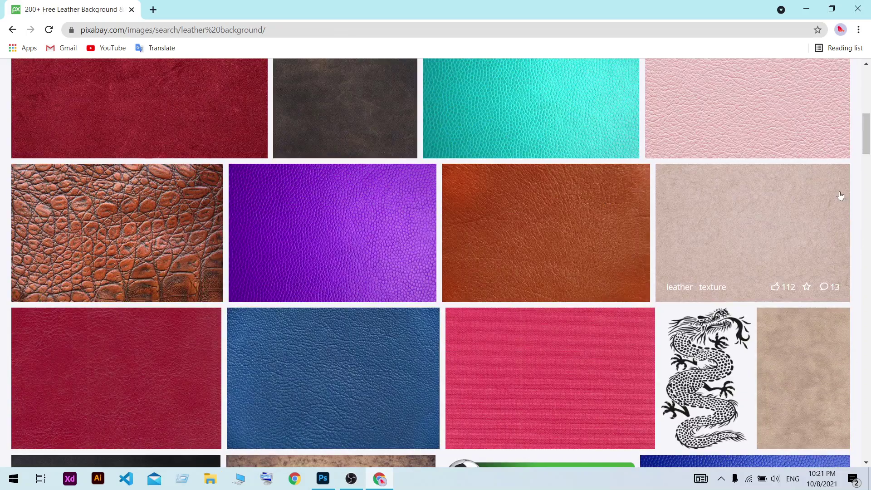
scroll(840, 196, "up", 9)
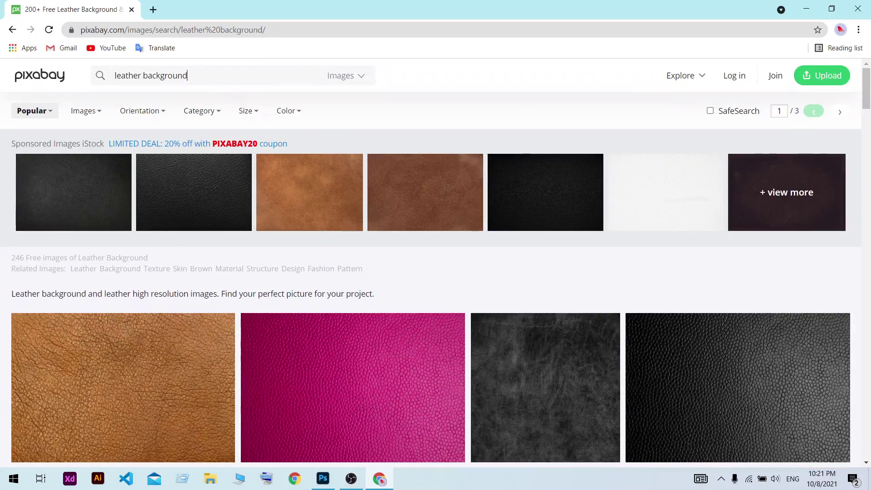
scroll(192, 344, "down", 3)
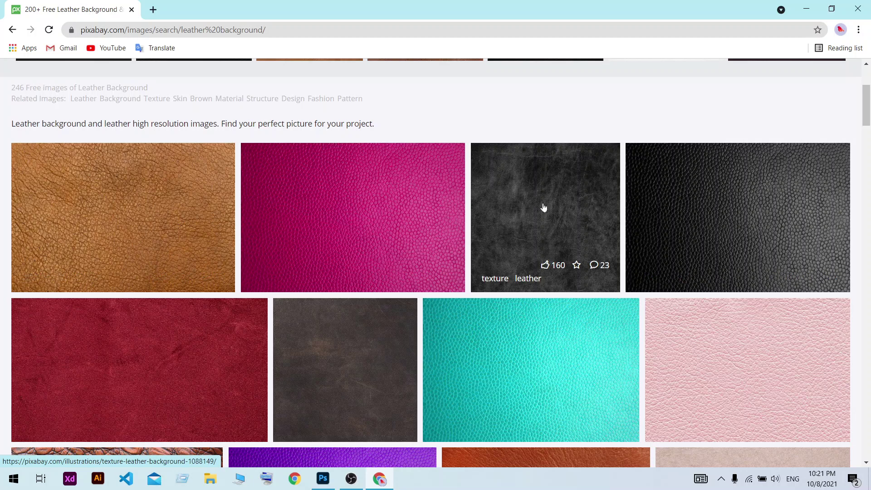
scroll(535, 245, "down", 1)
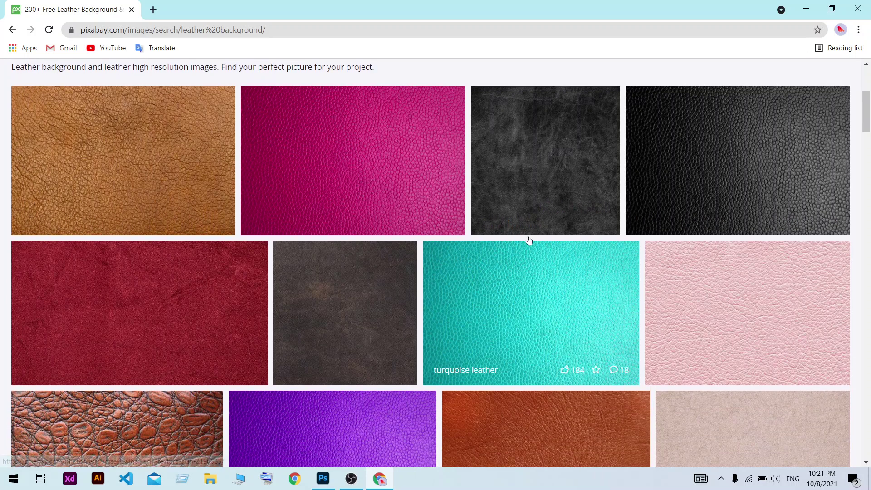
scroll(272, 290, "down", 4)
scroll(282, 286, "down", 7)
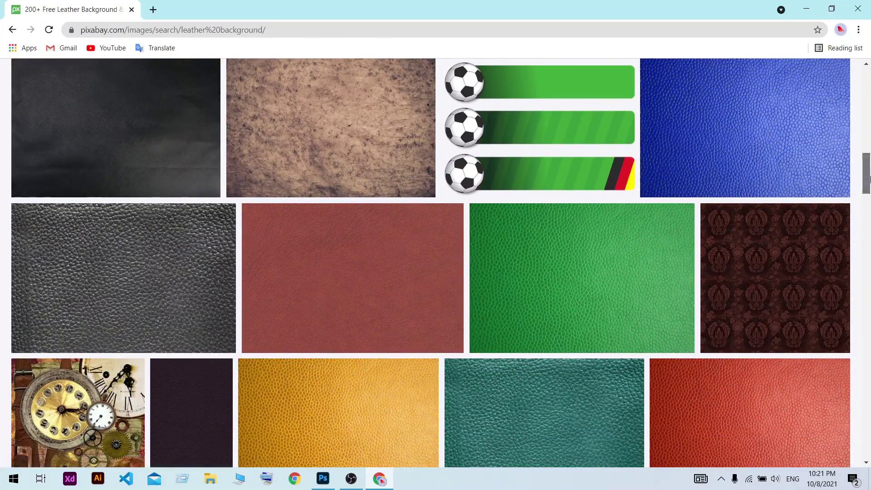
left_click_drag(869, 179, 870, 84)
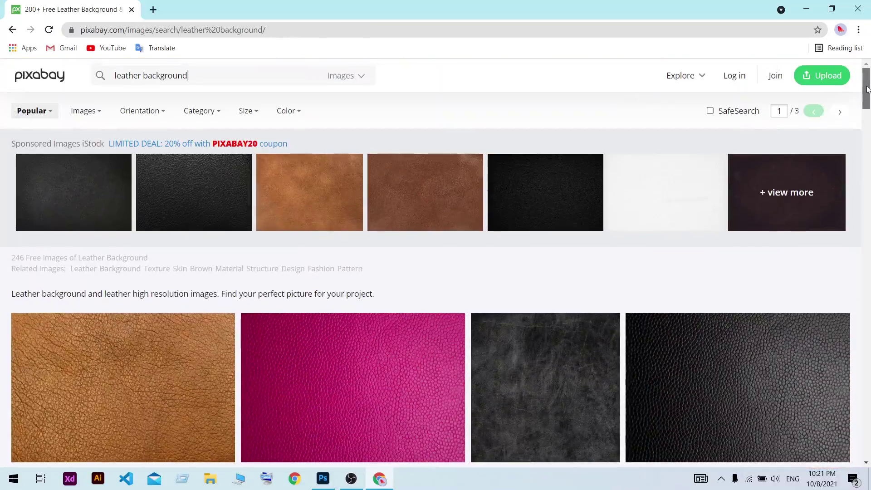
scroll(245, 319, "down", 15)
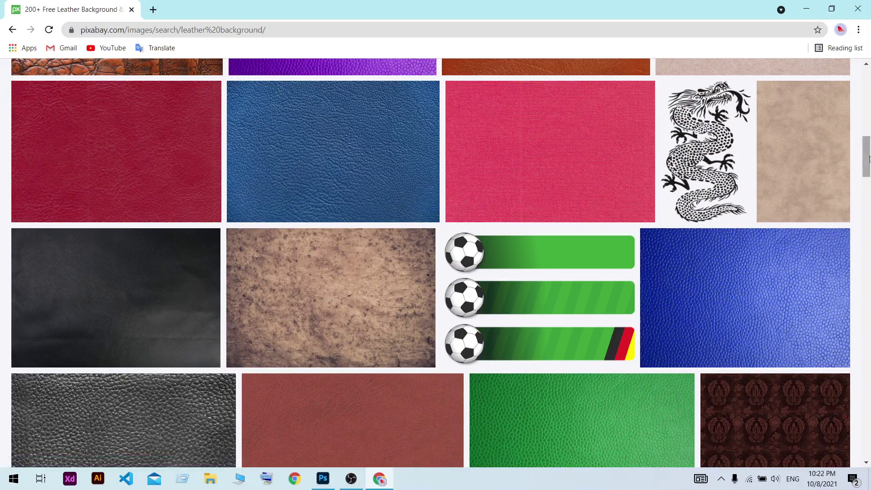
left_click_drag(869, 147, 870, 88)
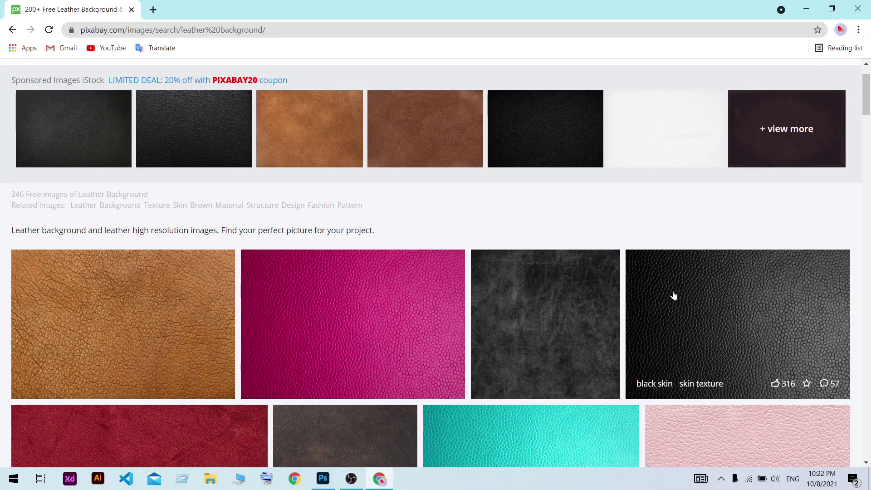
scroll(669, 298, "down", 4)
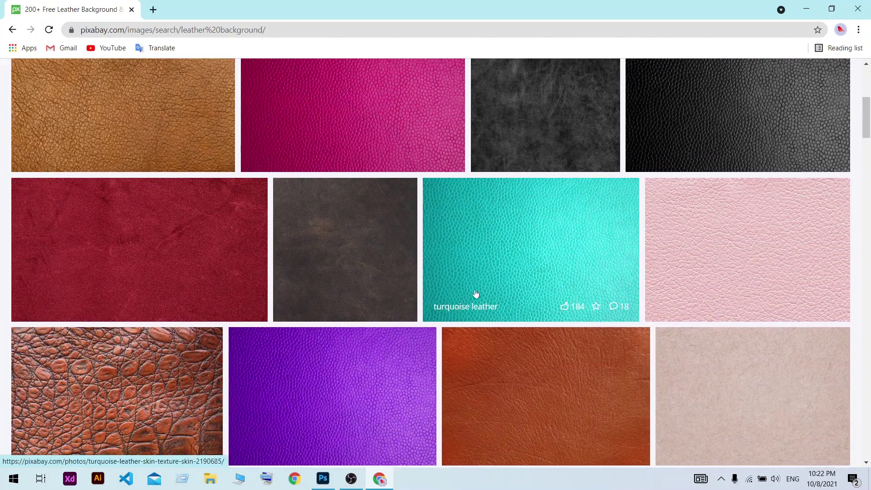
scroll(475, 294, "down", 5)
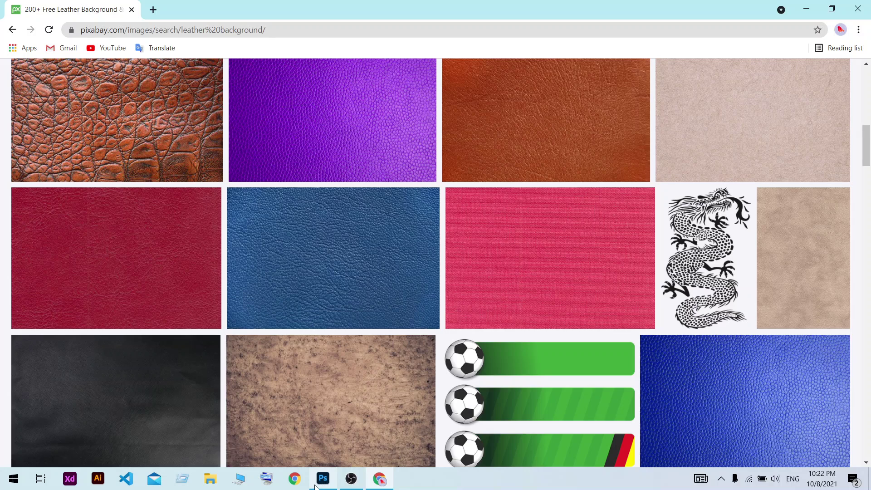
Step: Minimize the open windows and open the desktop image leather-661350.jpg with Adobe Photoshop 2020
left_click(801, 5)
left_click(818, 7)
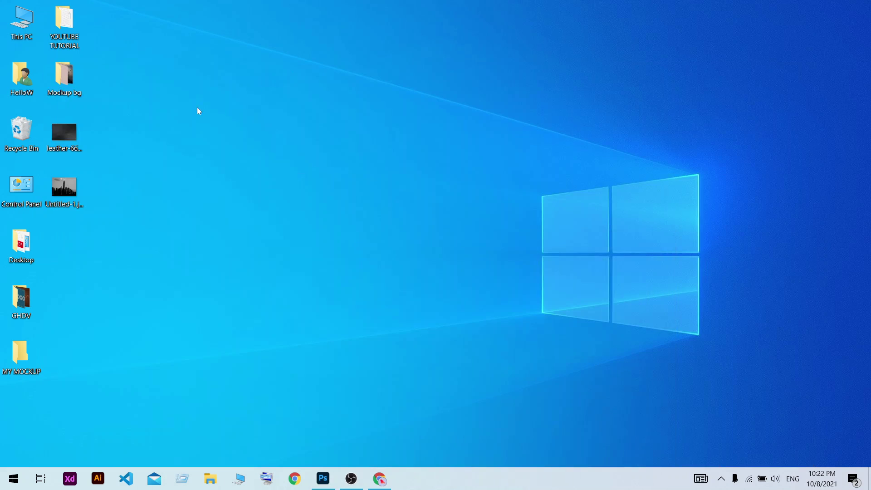
right_click(61, 133)
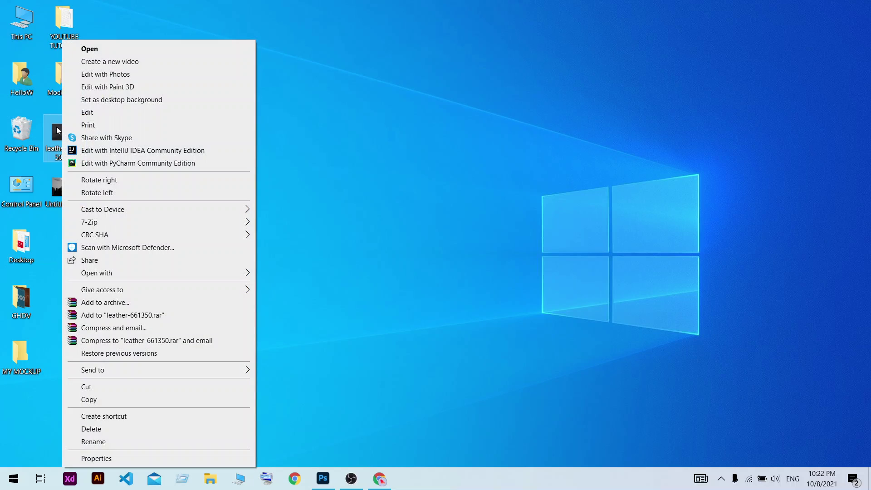
mouse_move(170, 275)
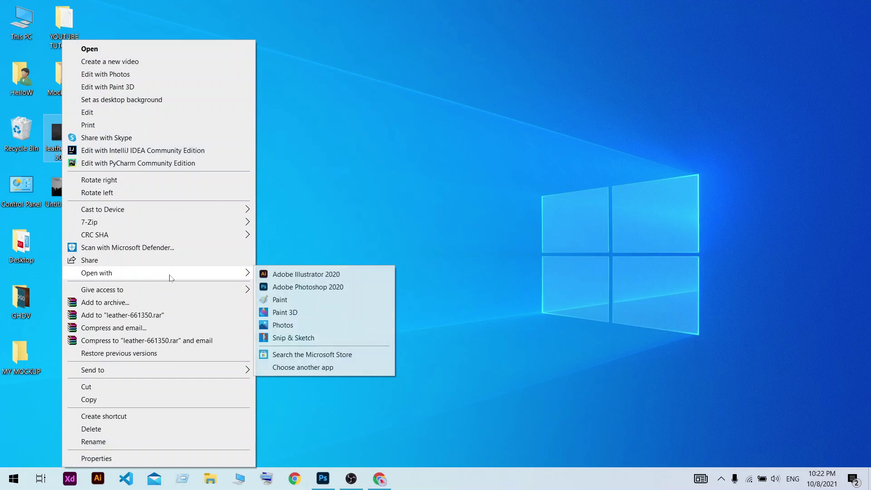
left_click(289, 286)
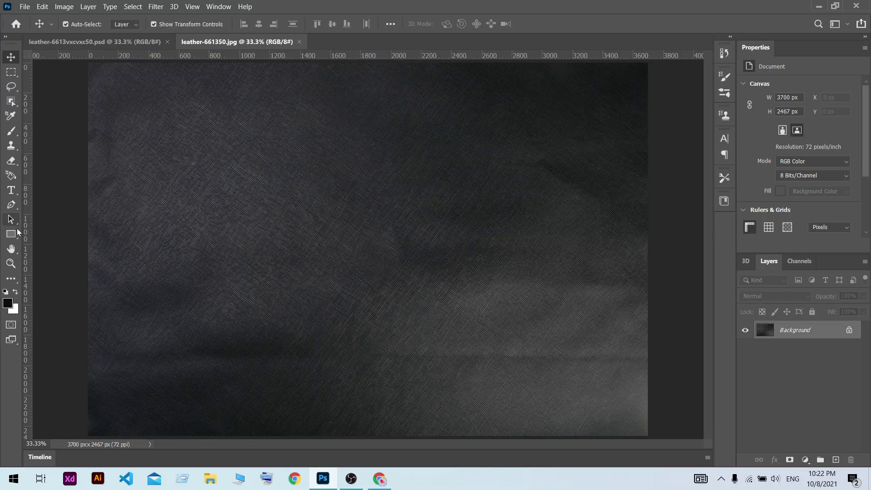
Step: Draw a rectangle shape of about 3351 × 2140 px inside the leather image's edges and fill it white
left_click(11, 234)
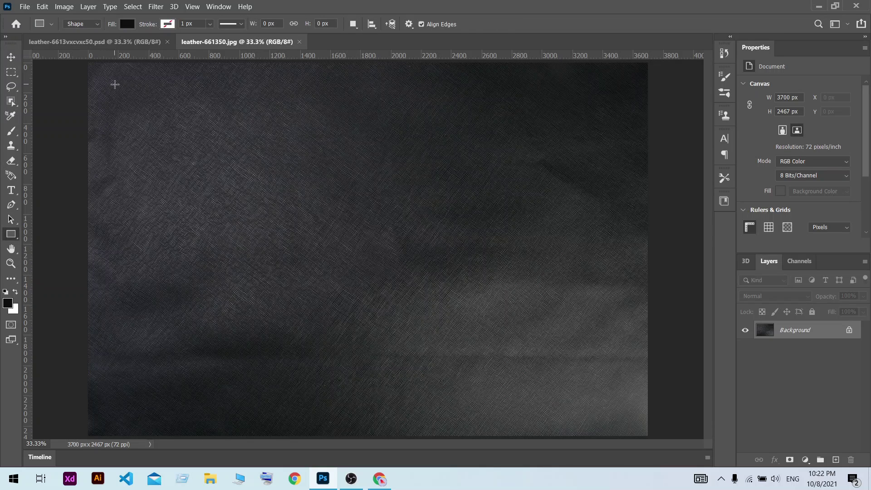
left_click_drag(116, 84, 621, 408)
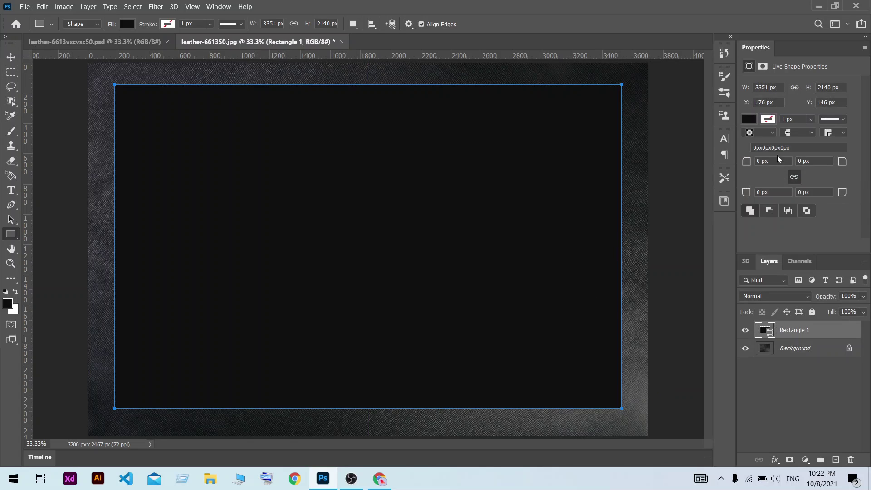
left_click(749, 119)
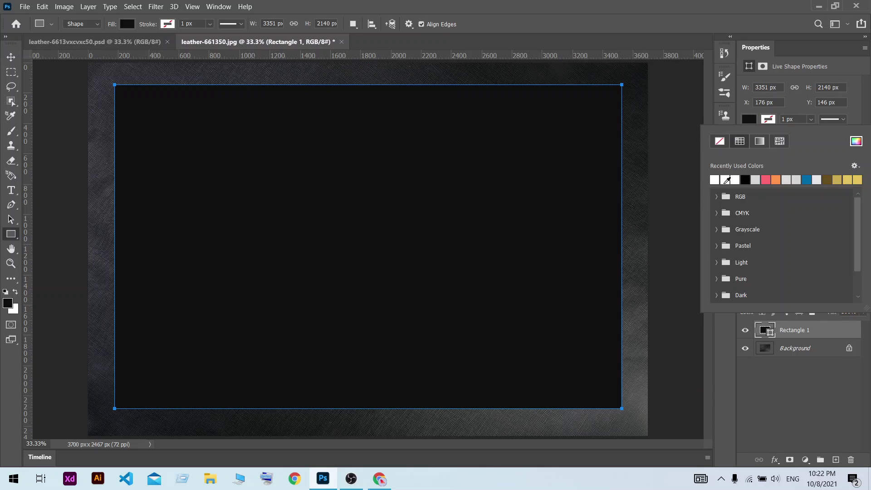
left_click(724, 179)
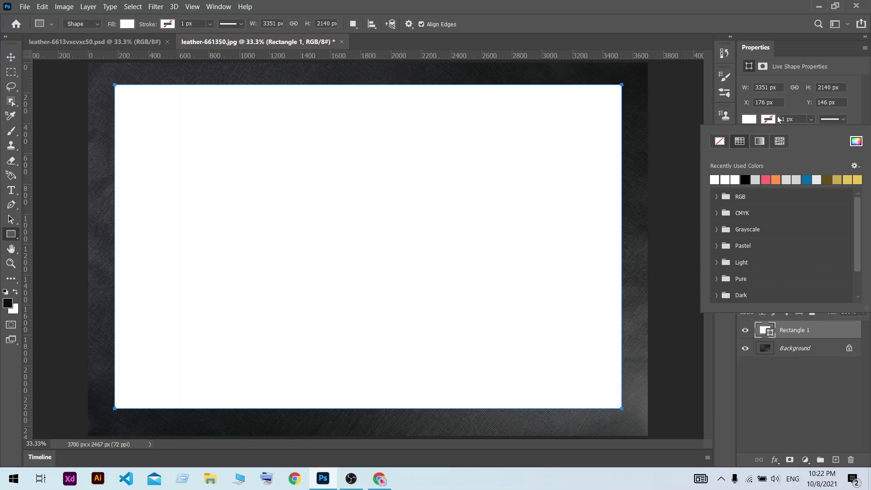
Step: Round all four corners of the white rectangle with a 60 px radius
left_click(752, 122)
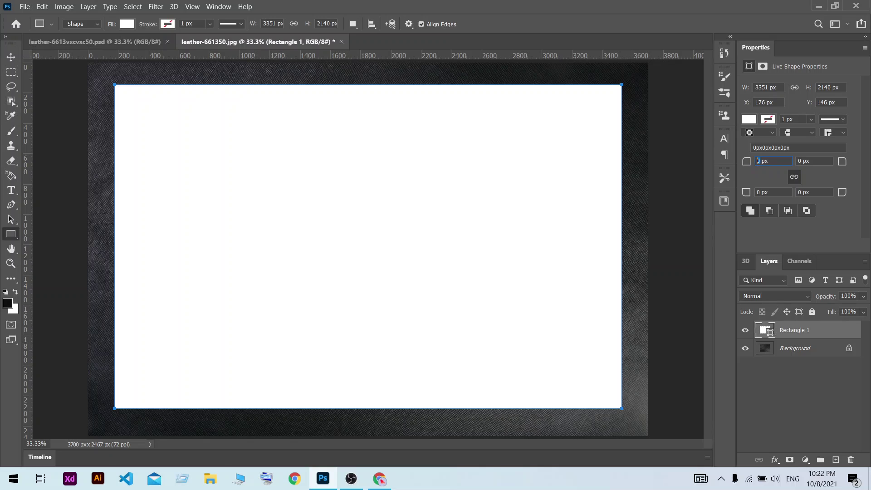
type("60")
key("Return")
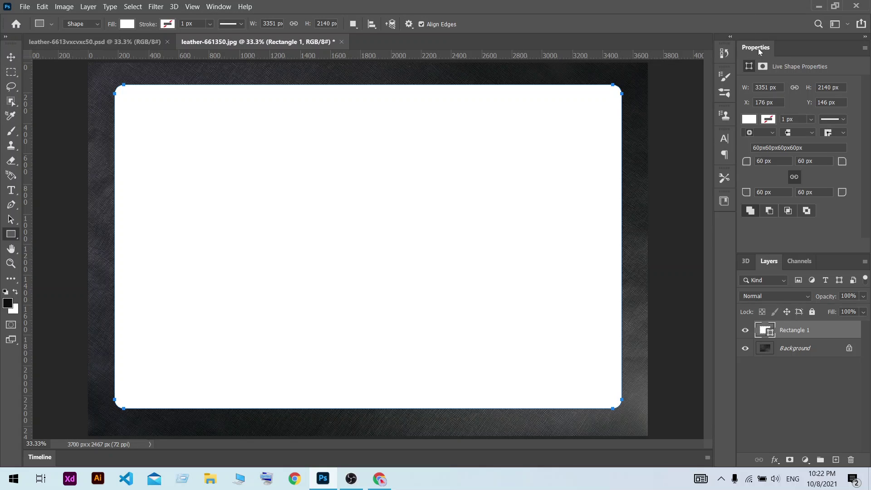
Step: Hide the shape properties display and bring it back
left_click(218, 6)
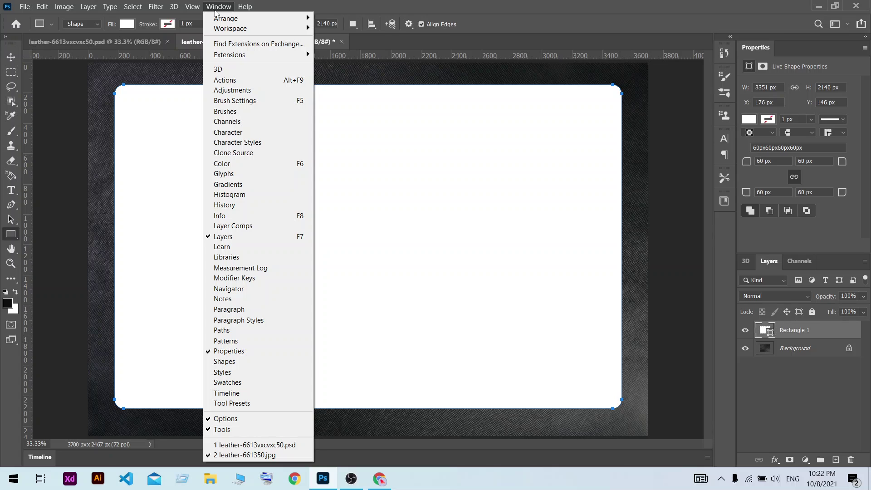
left_click(231, 351)
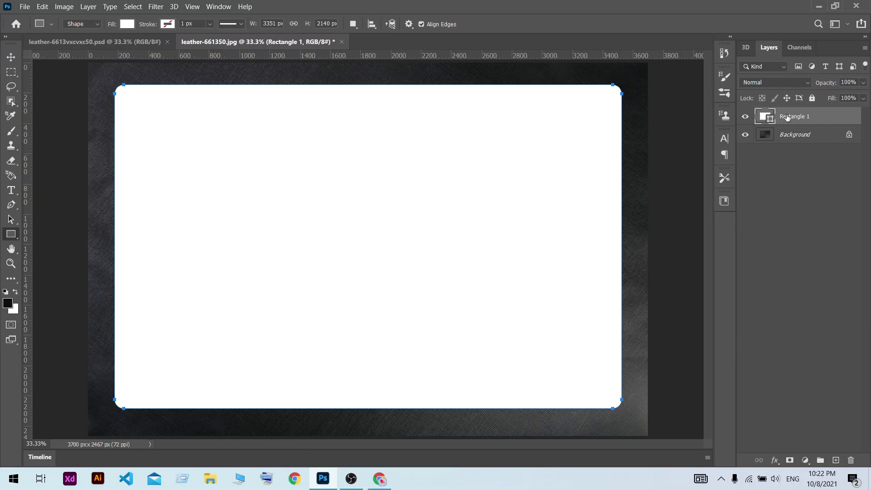
left_click(219, 7)
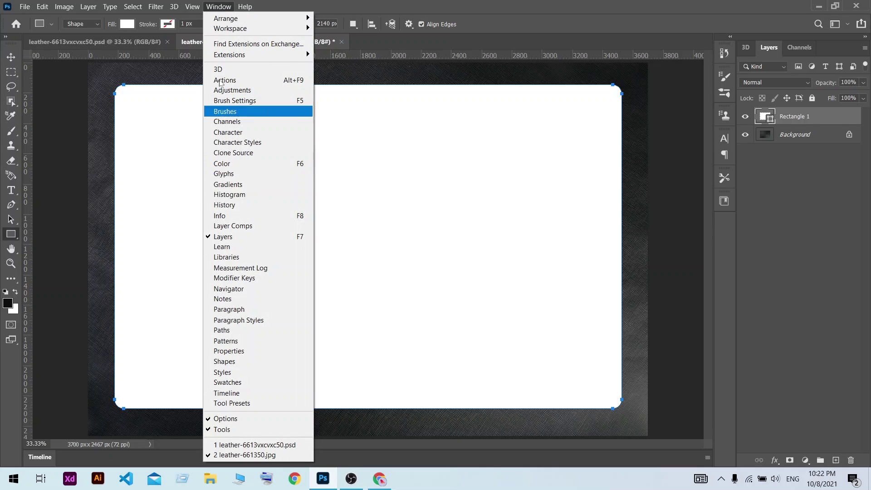
left_click(244, 350)
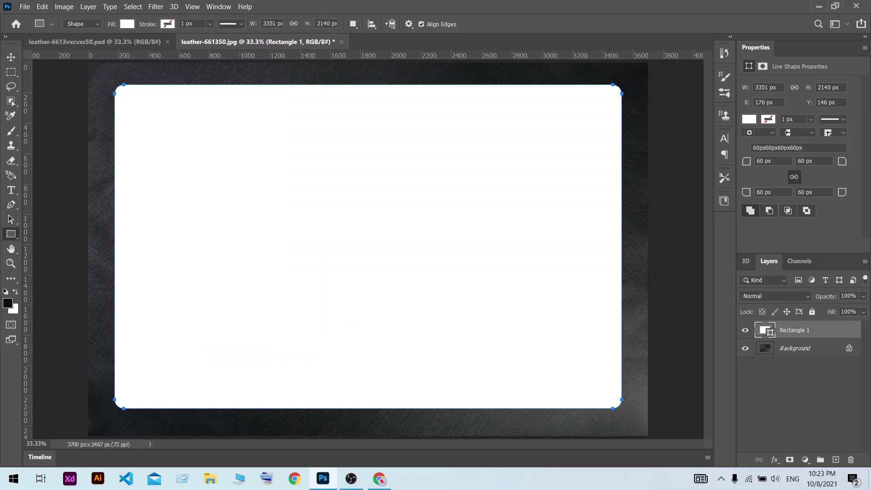
left_click_drag(764, 161, 757, 161)
Step: Lower the opacity of the Rectangle 1 layer to 25%
left_click(11, 57)
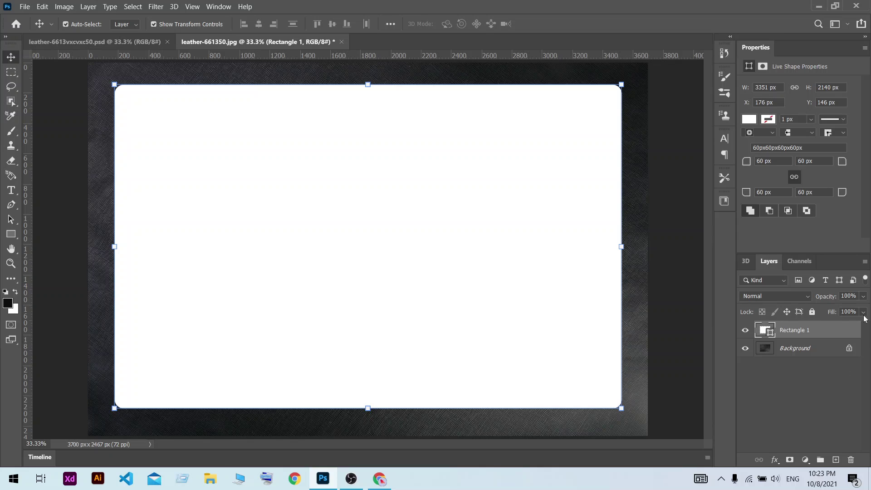
left_click(863, 297)
left_click(862, 297)
type("25")
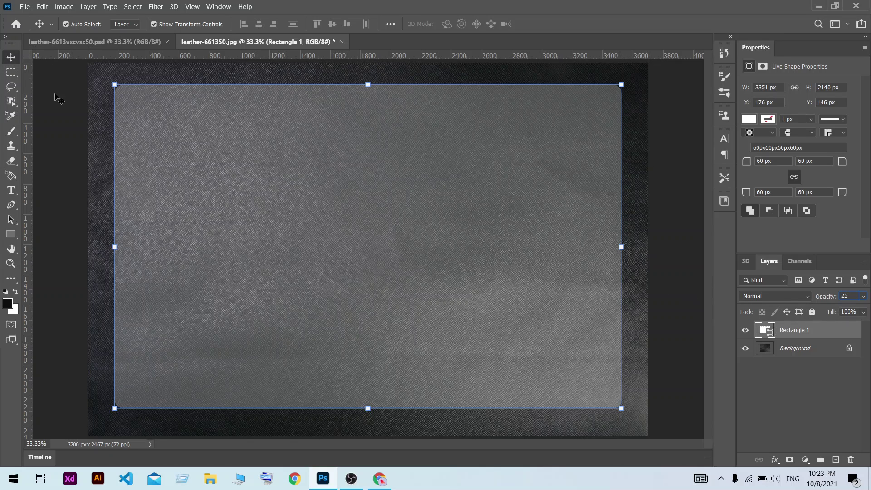
key("Return")
Step: Add a Drop Shadow layer style to Rectangle 1 with its preset values and deselect the shape
right_click(786, 330)
left_click(653, 8)
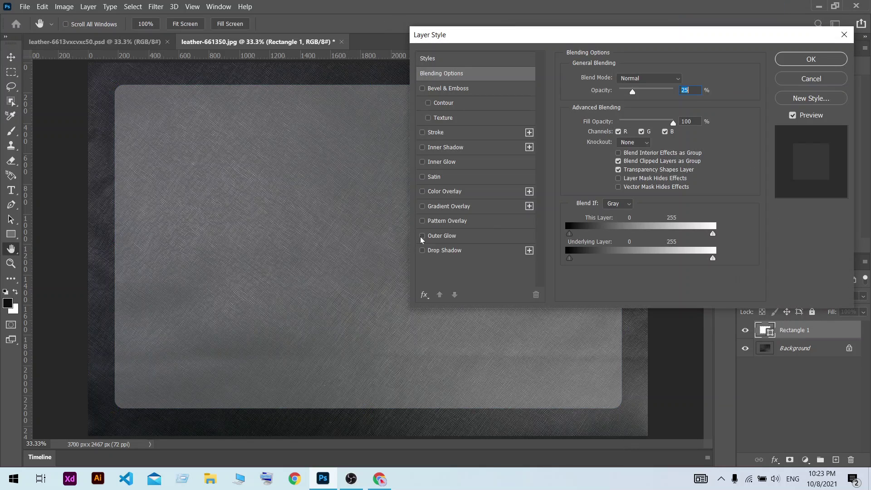
left_click(429, 250)
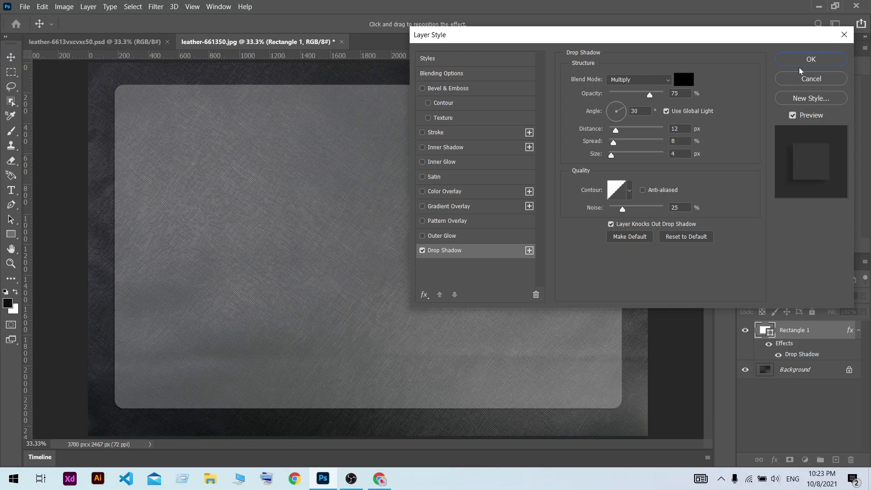
left_click(812, 58)
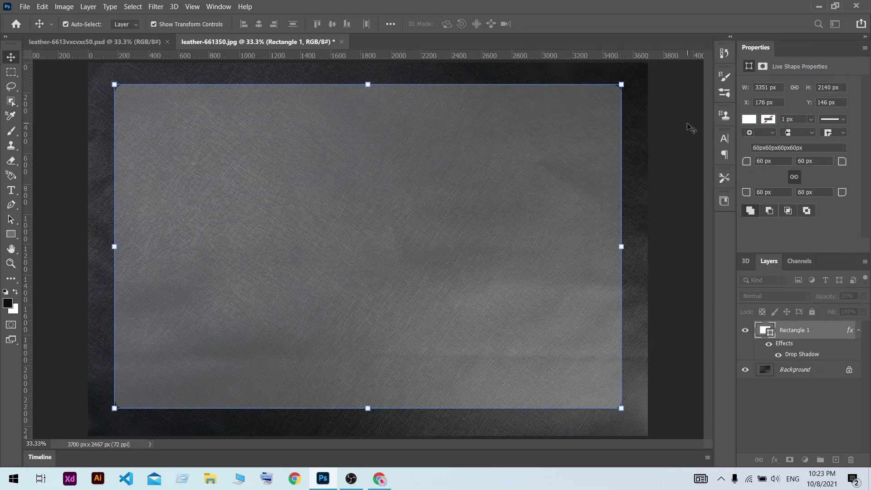
left_click(670, 134)
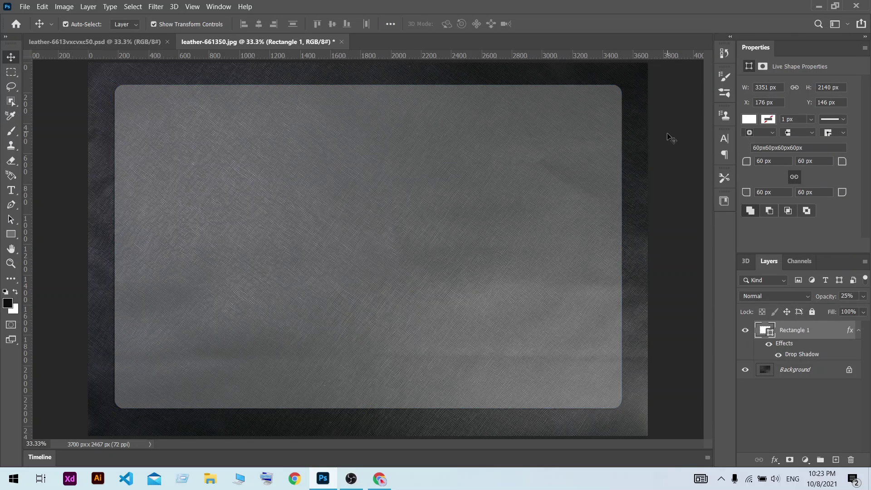
Step: Unlock the Background layer so it becomes a regular editable layer
left_click(816, 333)
left_click(848, 371)
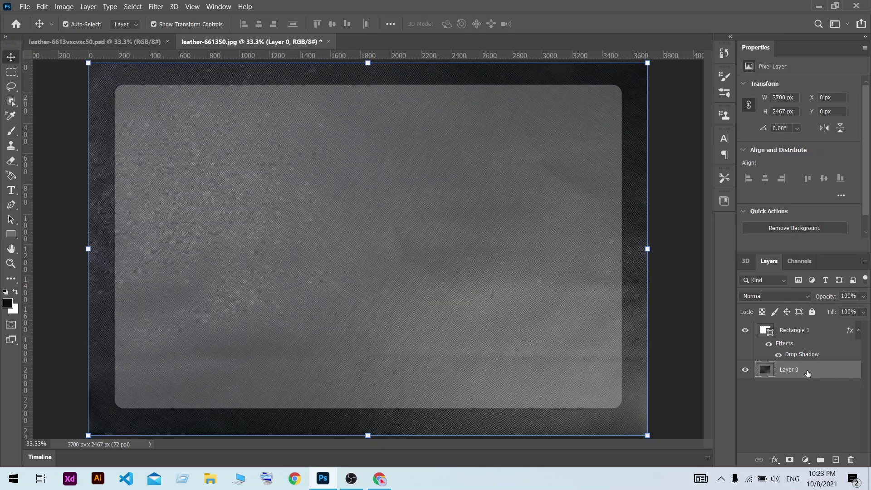
Step: Group the Rectangle 1 and Layer 0 layers and rename the group as BG
left_click(806, 330, "shift")
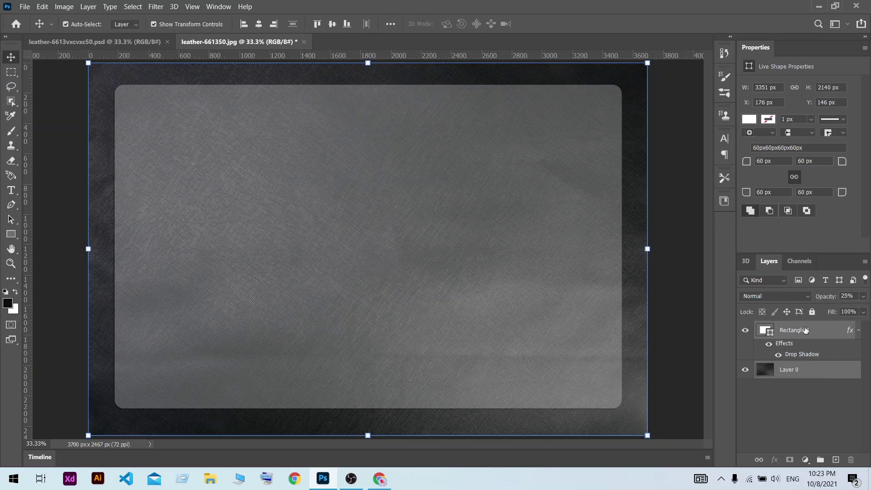
key("ctrl+g")
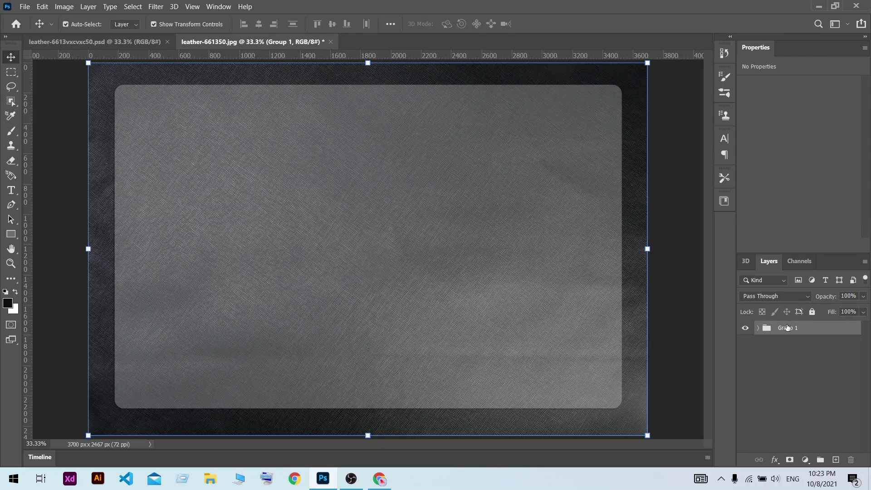
double_click(788, 328)
key("BackSpace")
key("Return")
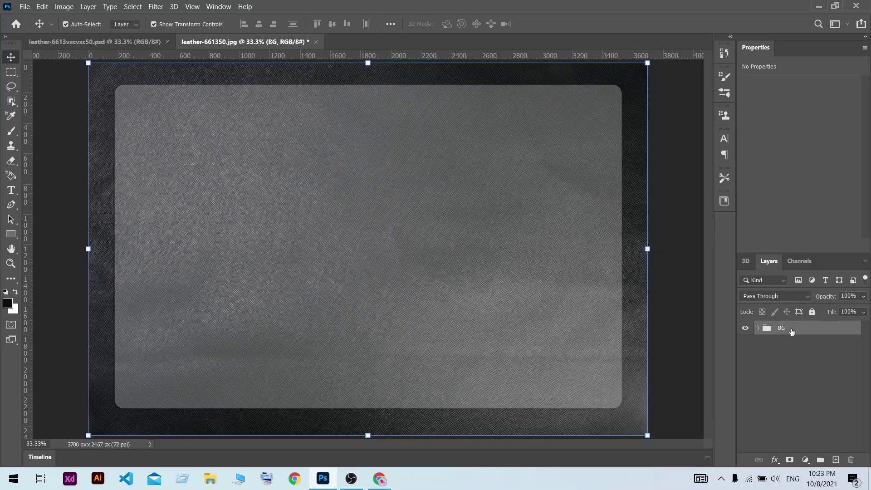
Step: Lock the BG group completely so its contents cannot be edited
left_click(774, 369)
left_click(818, 330)
left_click(812, 312)
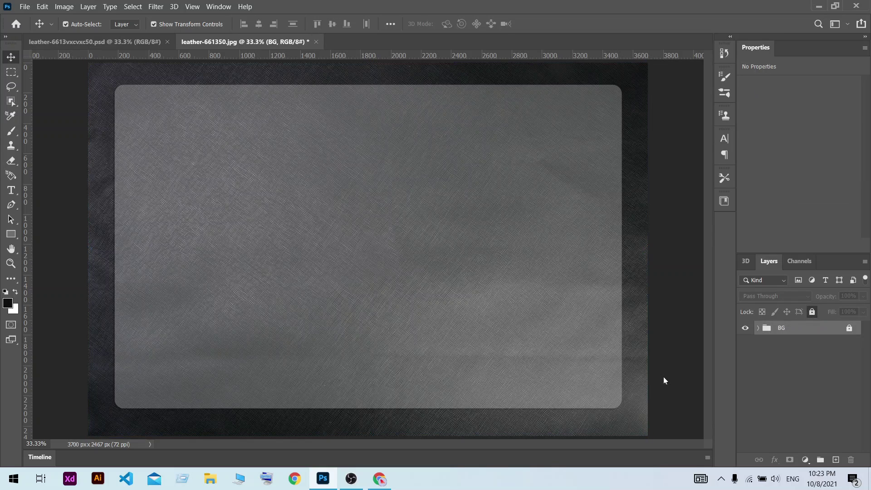
Step: Add a horizontal text layer reading LOGO in white Raleway Black at 72 pt on the rounded rectangle
left_click(12, 190)
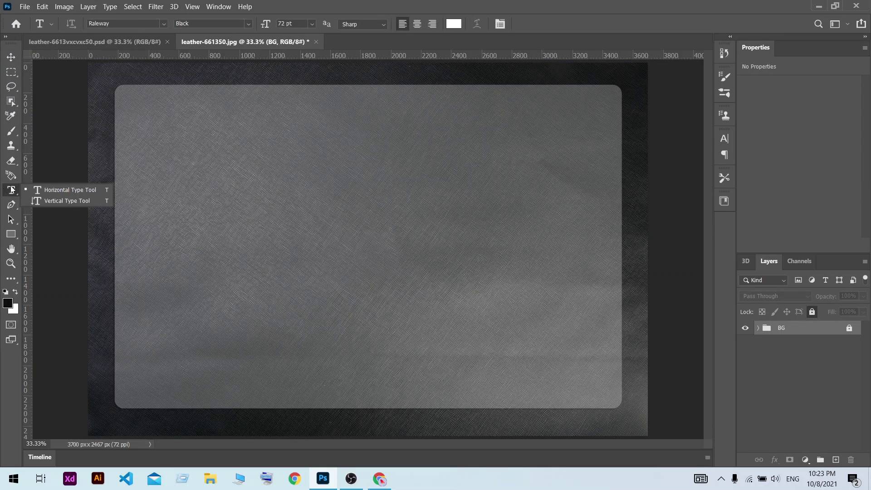
left_click(47, 191)
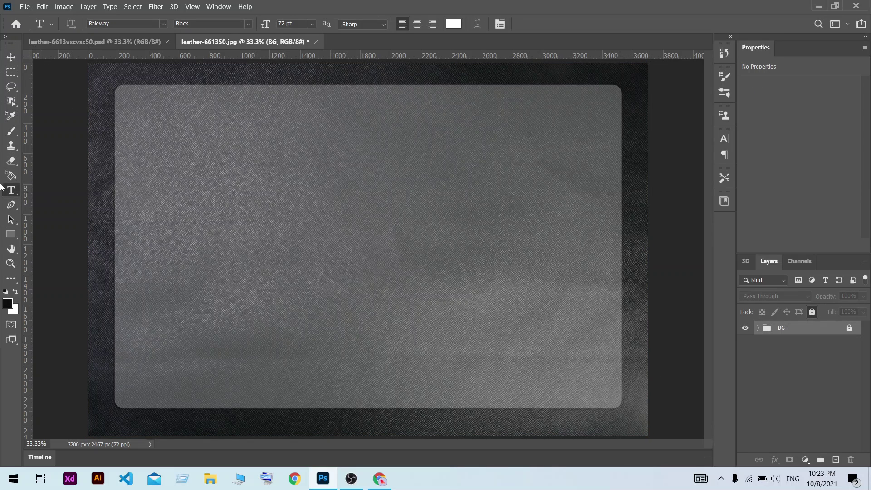
left_click(263, 228)
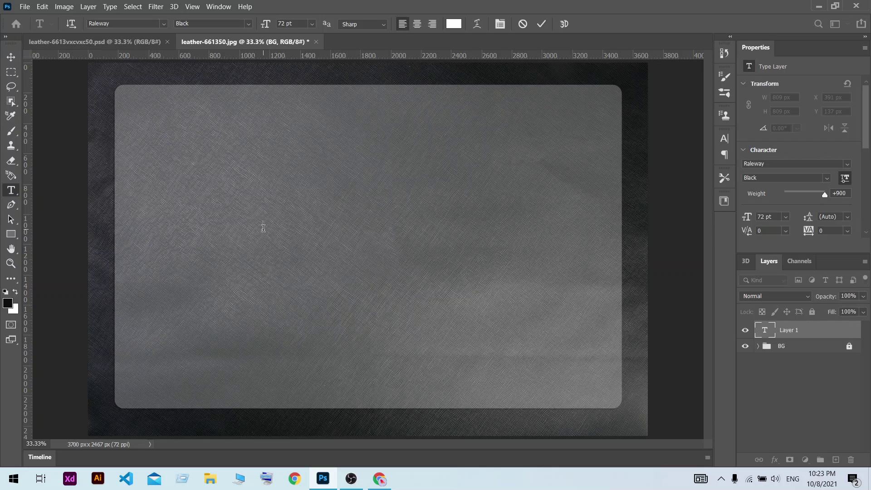
type("LOGO")
left_click(538, 24)
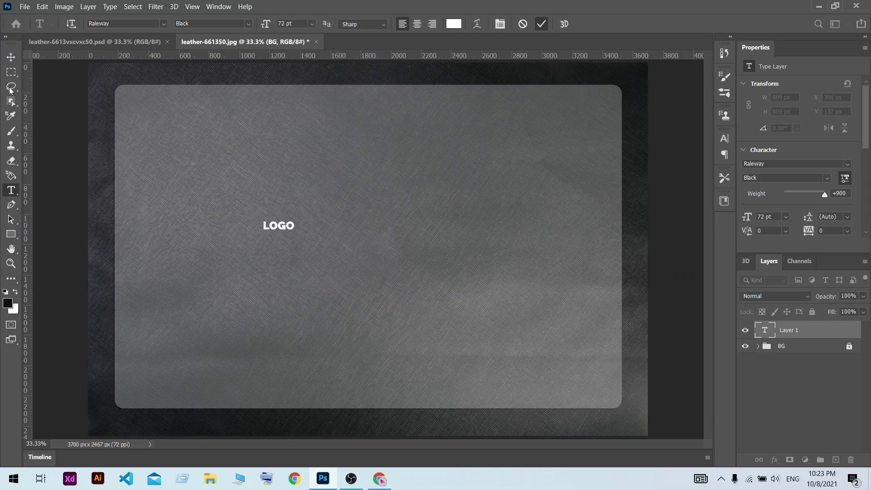
Step: Scale the LOGO text up to about 658 pt and move it near the middle of the rounded rectangle
left_click(11, 57)
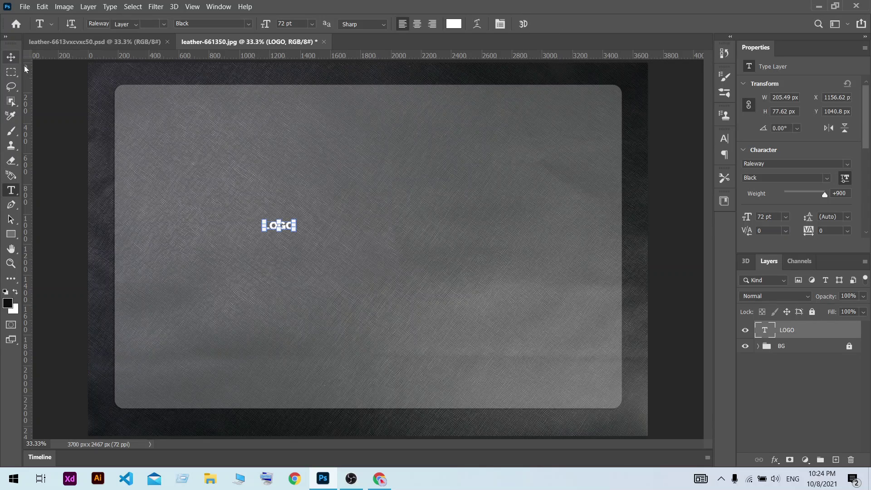
left_click_drag(300, 238, 416, 277)
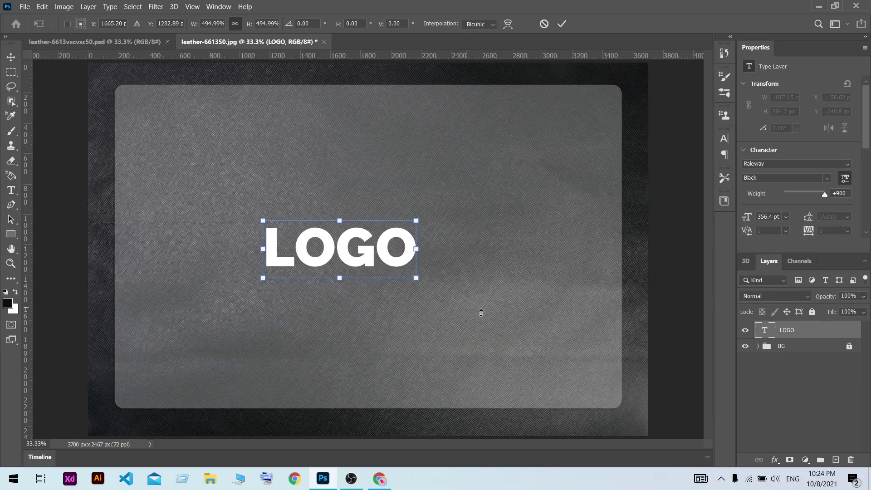
left_click_drag(481, 313, 489, 314)
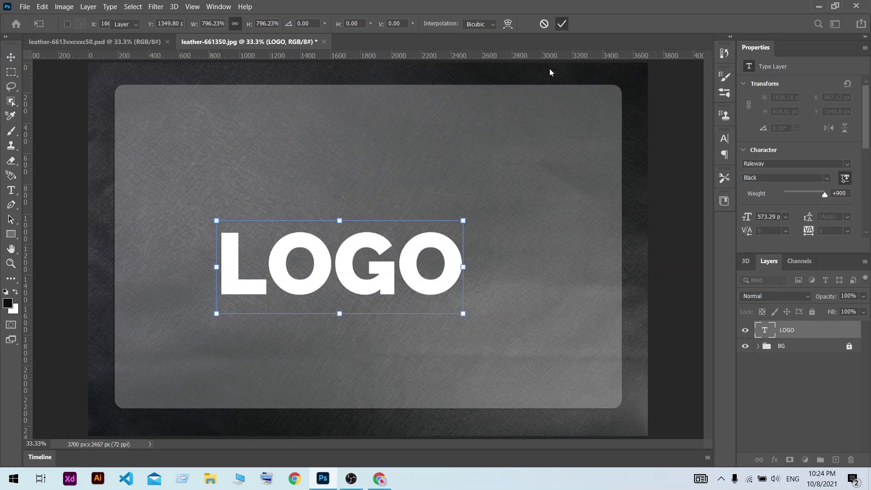
key("Return")
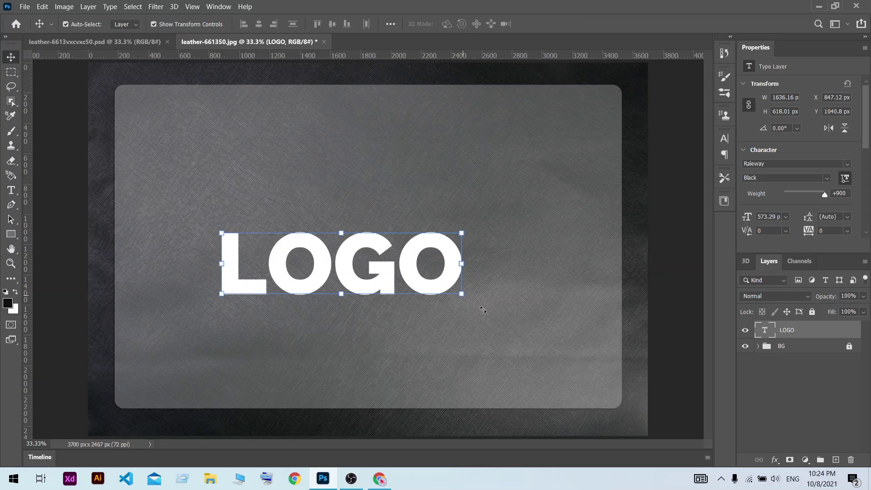
left_click_drag(475, 305, 516, 291)
left_click(562, 24)
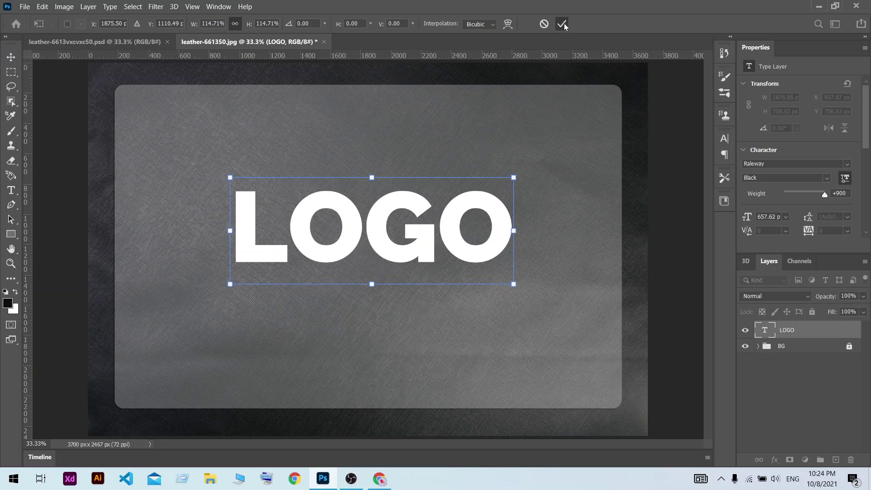
mouse_move(375, 235)
left_mouse_down()
mouse_move(387, 233)
mouse_move(377, 238)
left_mouse_up()
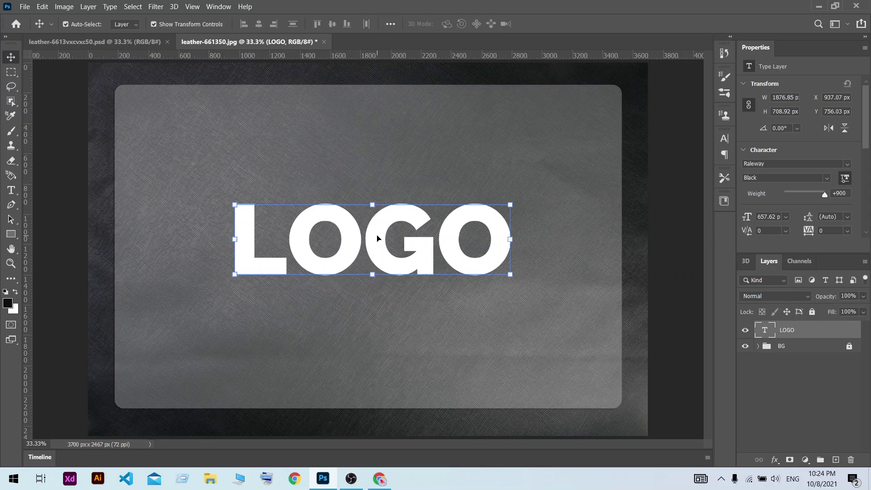
Step: Check the finished reference document leather-6613vxcvxc50.psd, return, and convert the LOGO text layer to a smart object
left_click(99, 42)
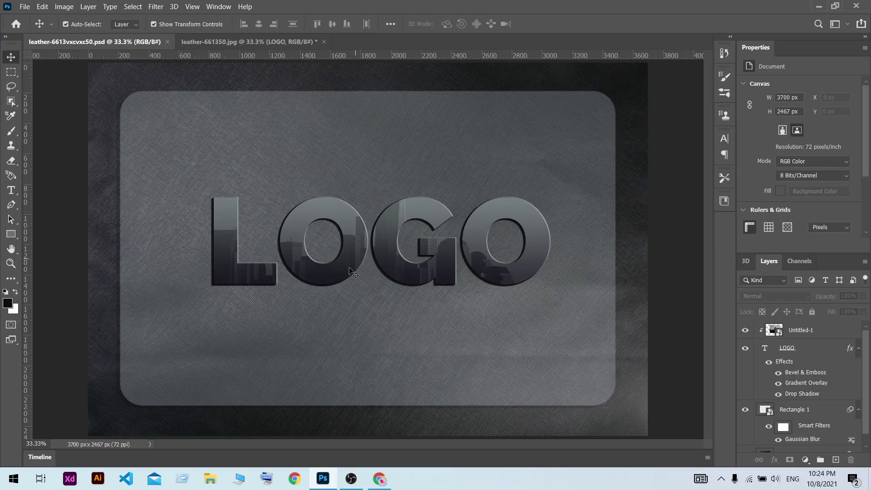
left_click(225, 38)
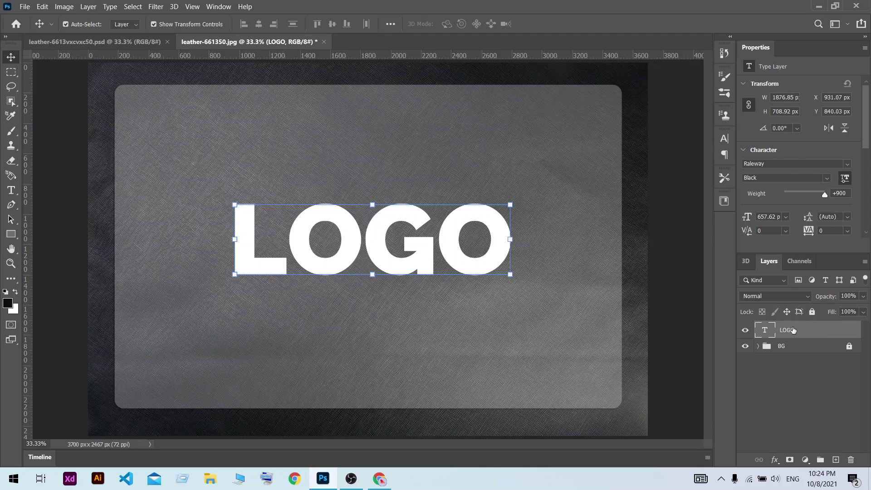
right_click(793, 330)
left_click(715, 145)
Step: Add a Bevel & Emboss layer style to the LOGO layer, keeping the artwork in view
right_click(792, 330)
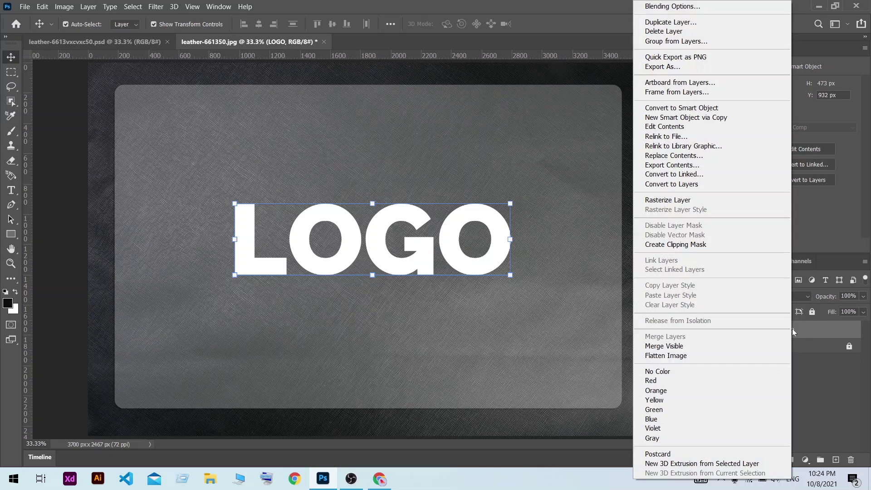
left_click(694, 6)
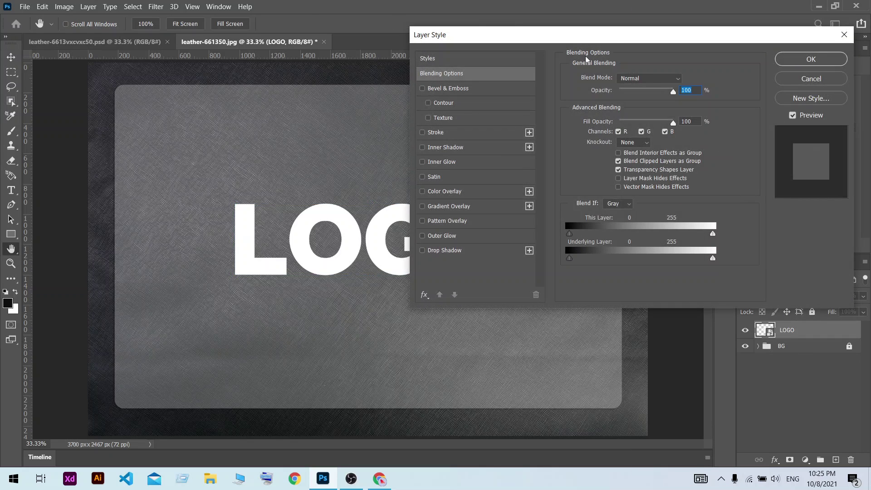
left_click_drag(614, 37, 685, 25)
left_click(532, 77)
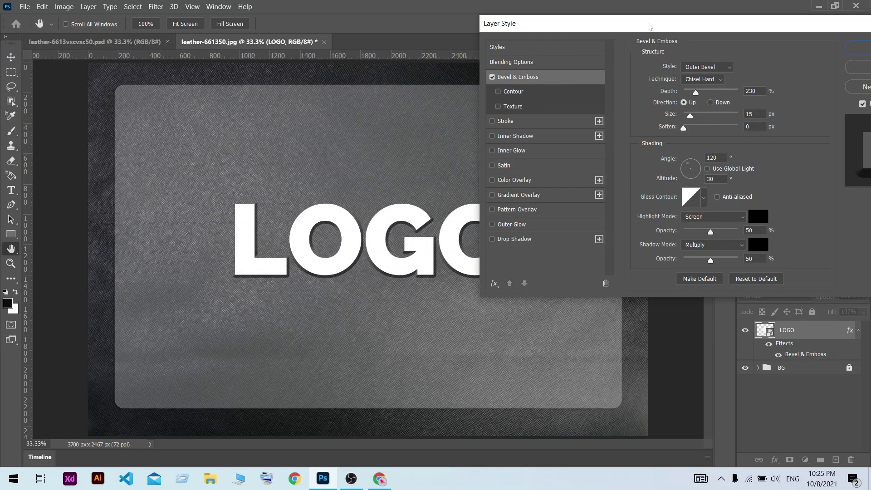
mouse_move(686, 25)
left_mouse_down()
mouse_move(755, 83)
mouse_move(735, 16)
mouse_move(693, 28)
left_mouse_up()
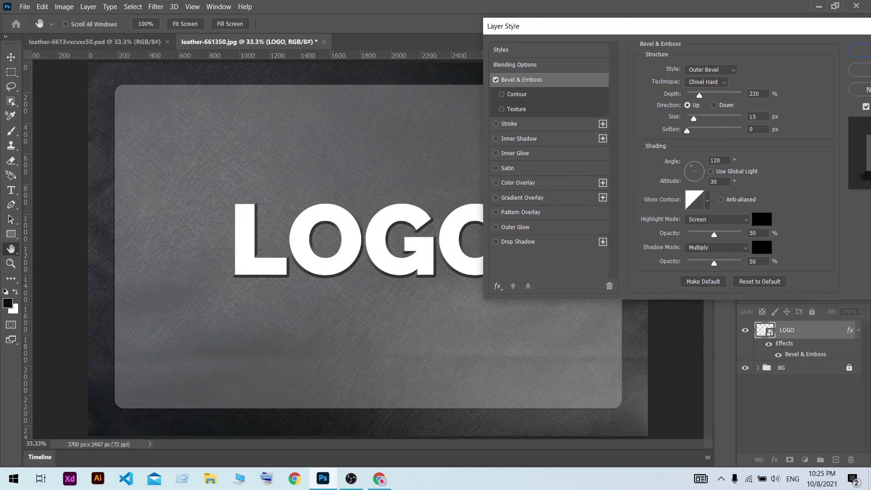
Step: Set the bevel depth to 150% and keep the Outer Bevel style
left_click(754, 93)
type("200")
left_click_drag(760, 94, 731, 95)
type("150")
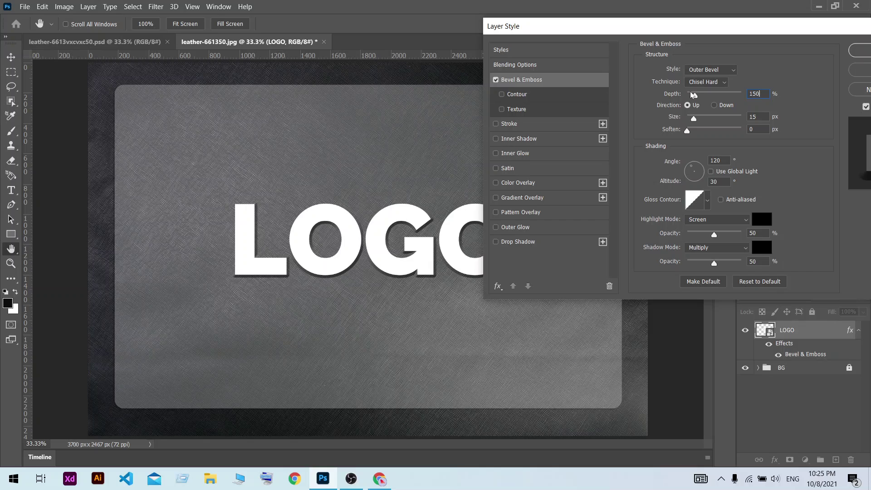
left_click(715, 70)
left_click(714, 71)
Step: Add a Drop Shadow to LOGO with distance 6 px, spread 4% and size 3 px, and apply the layer styles
left_click(507, 244)
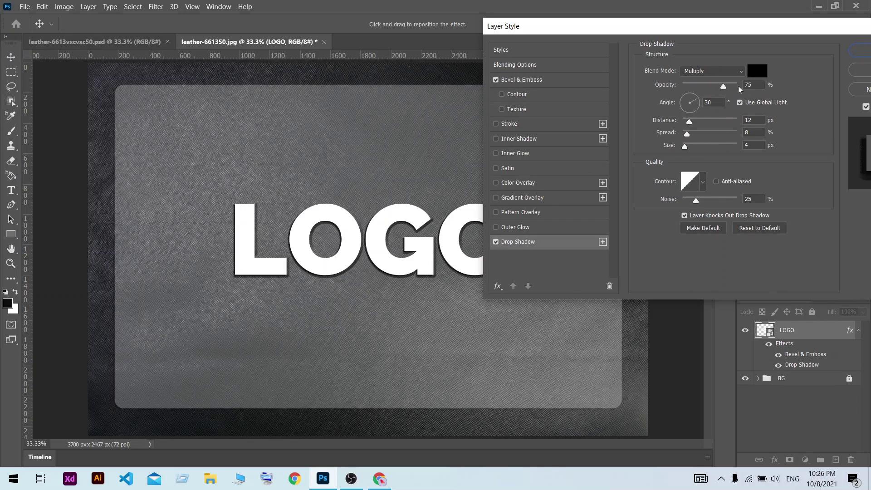
left_click(748, 120)
key("Tab")
key("Tab")
left_click(750, 120)
type("6")
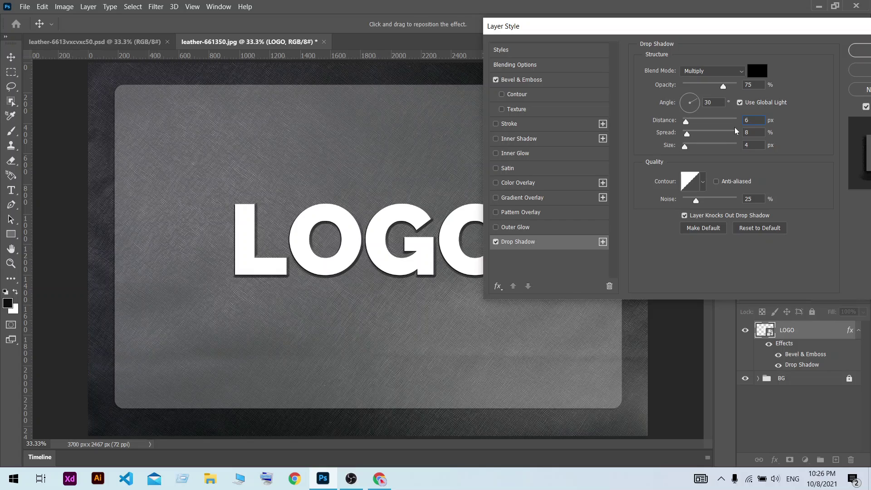
double_click(741, 132)
type("4")
type("3")
left_click(859, 50)
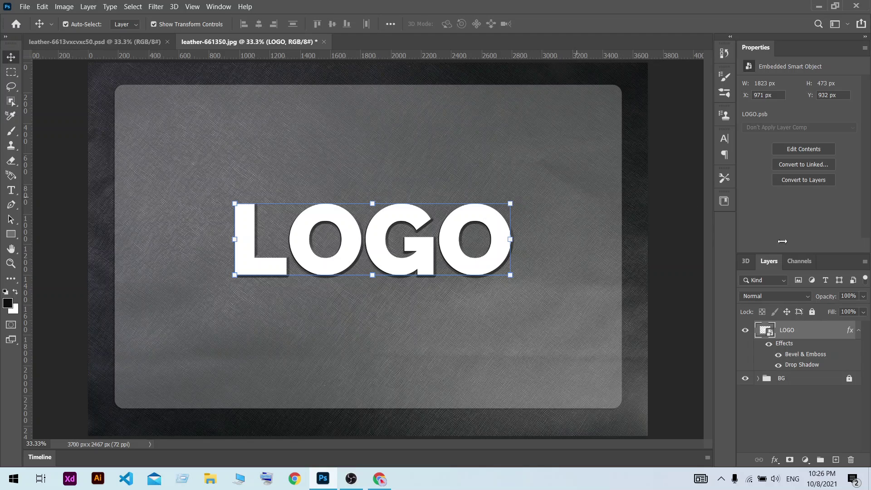
Step: Add a linear Gradient Overlay with its preset orange-to-pink gradient to the LOGO layer
right_click(791, 332)
left_click(680, 7)
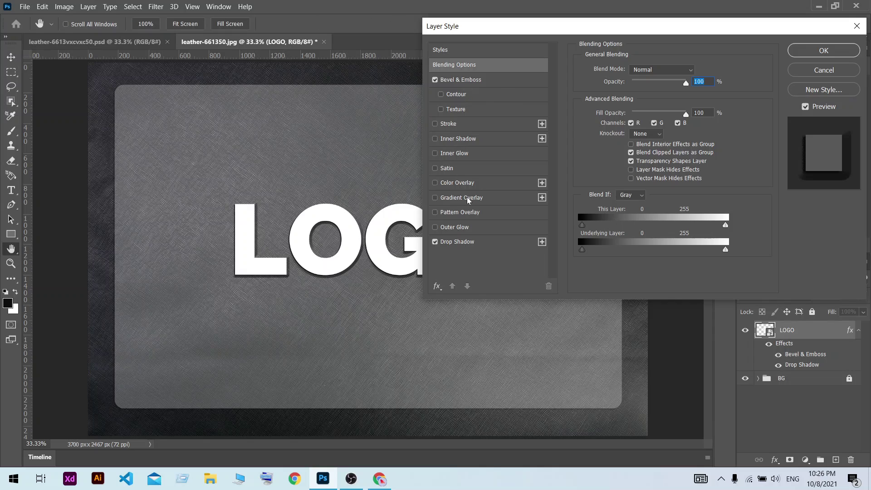
left_click(456, 198)
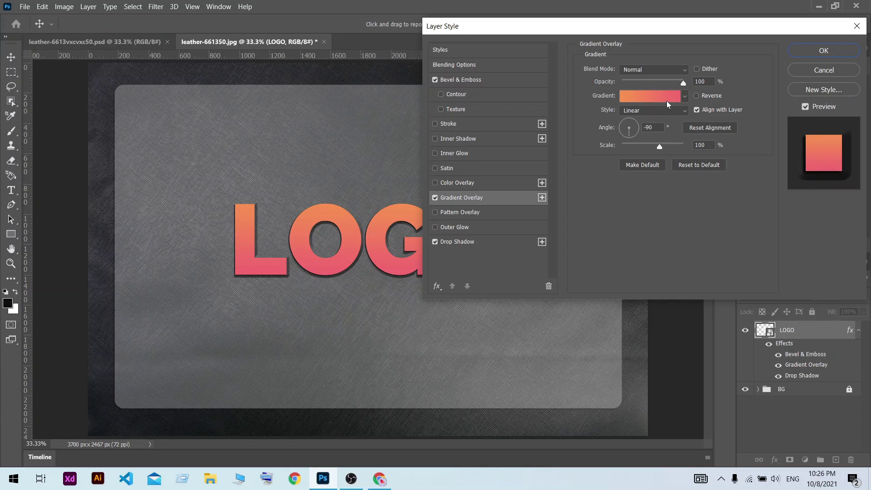
left_click(657, 97)
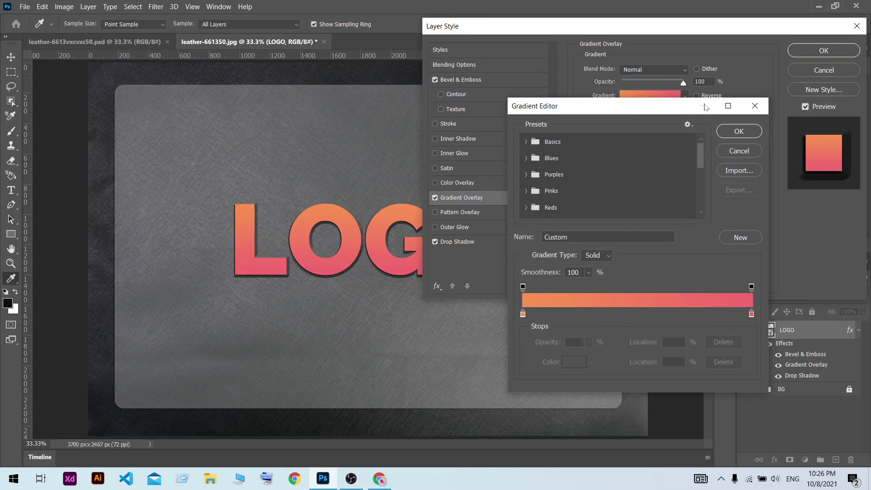
left_click(725, 135)
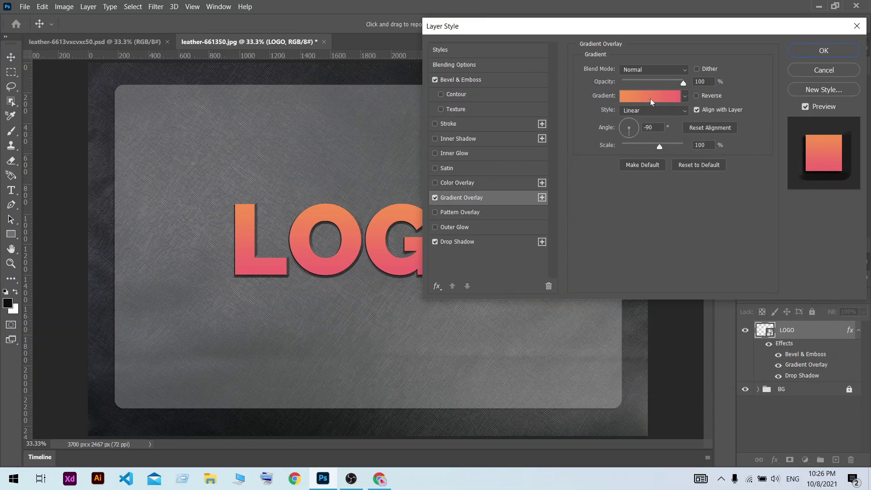
Step: Set the gradient's start colour stop to dark grey 313236, sampled from the upper corner of the leather background
left_click(649, 99)
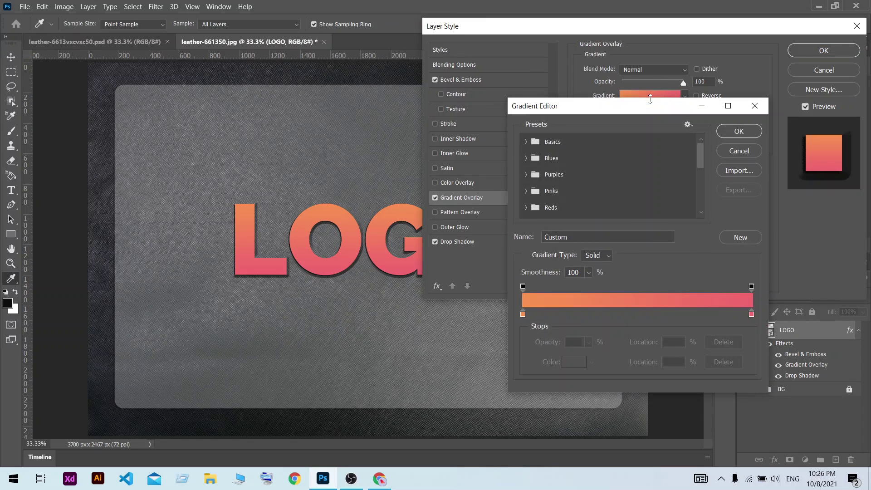
double_click(523, 314)
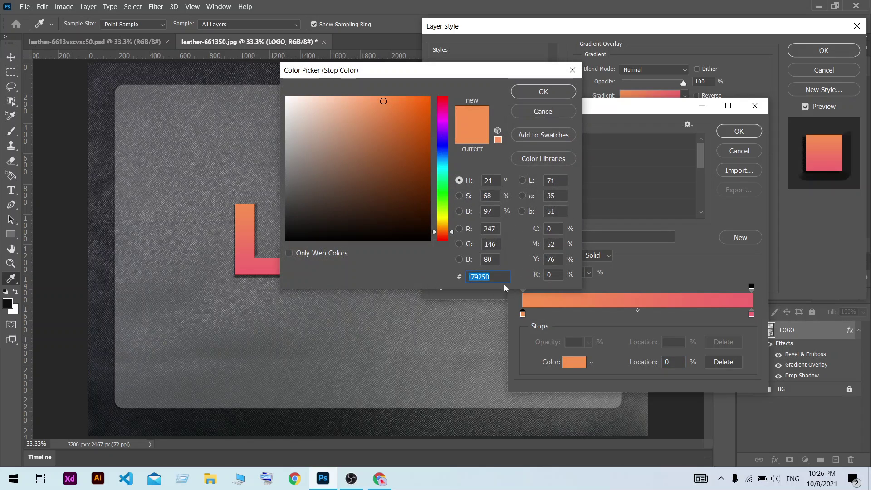
left_click(97, 66)
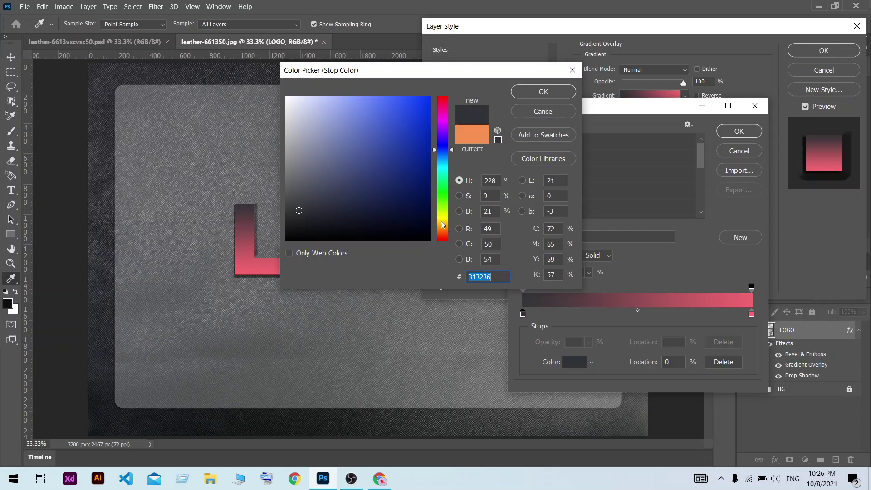
left_click(543, 92)
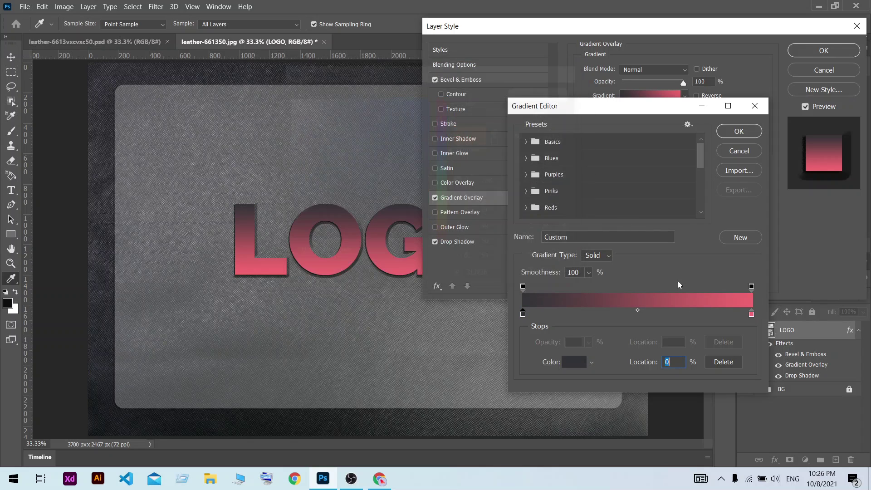
Step: Set the gradient's end colour stop to dark grey 3f4140, sampled from the lower corner of the leather background
left_click(751, 314)
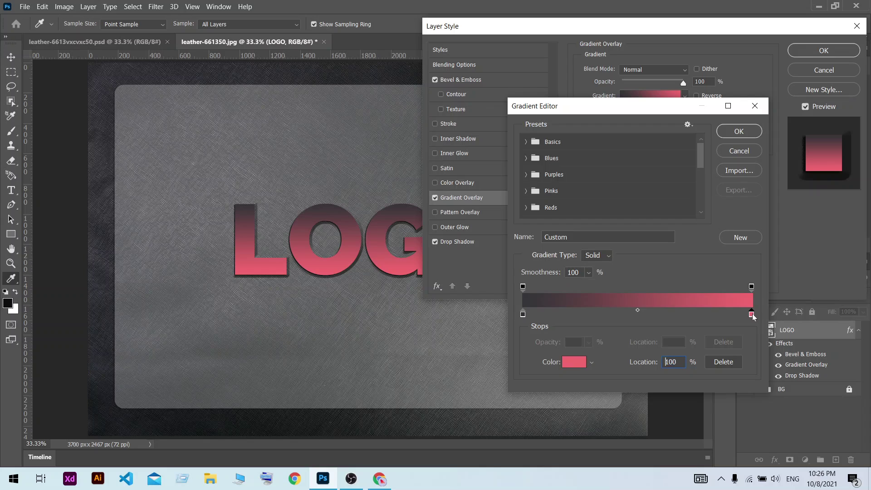
double_click(751, 313)
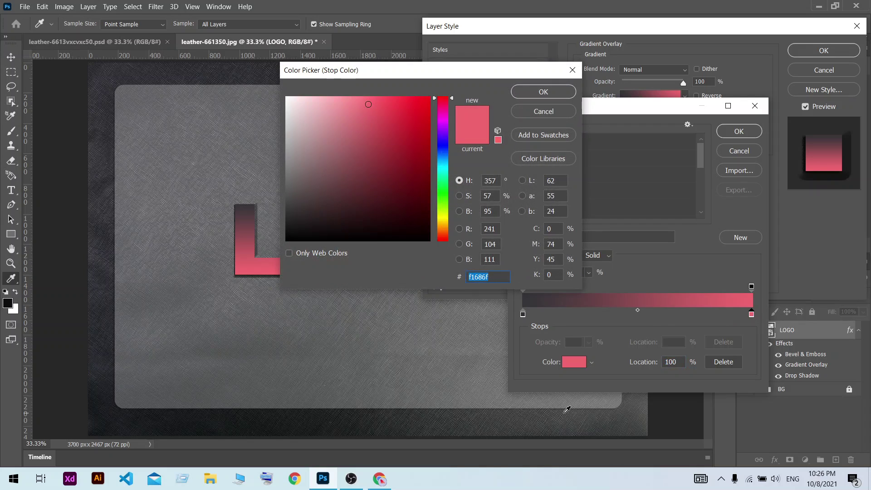
left_click(579, 415)
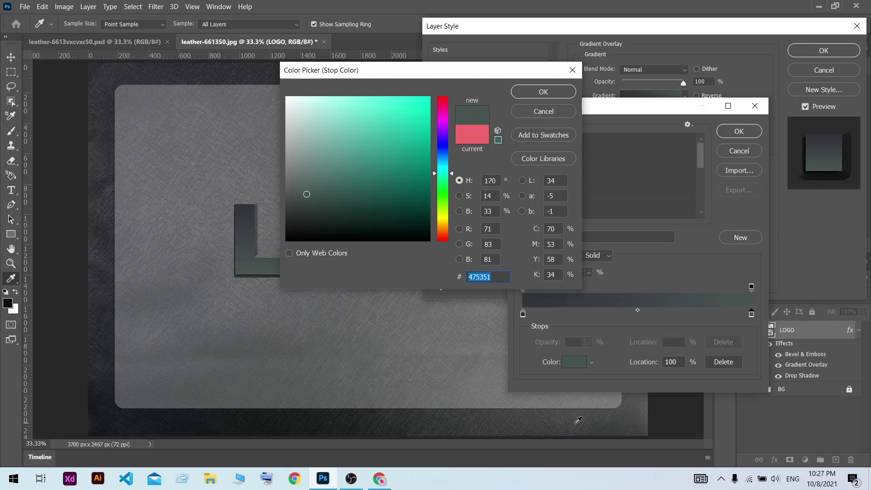
left_click(635, 413)
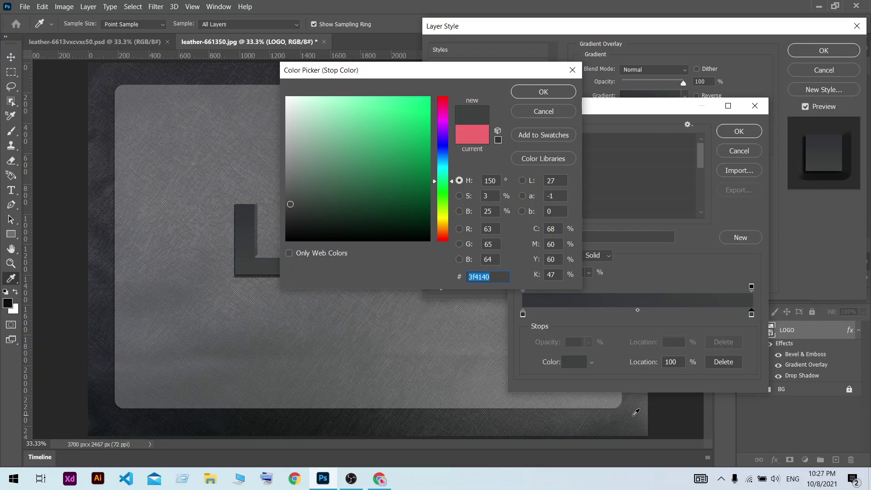
left_click(548, 91)
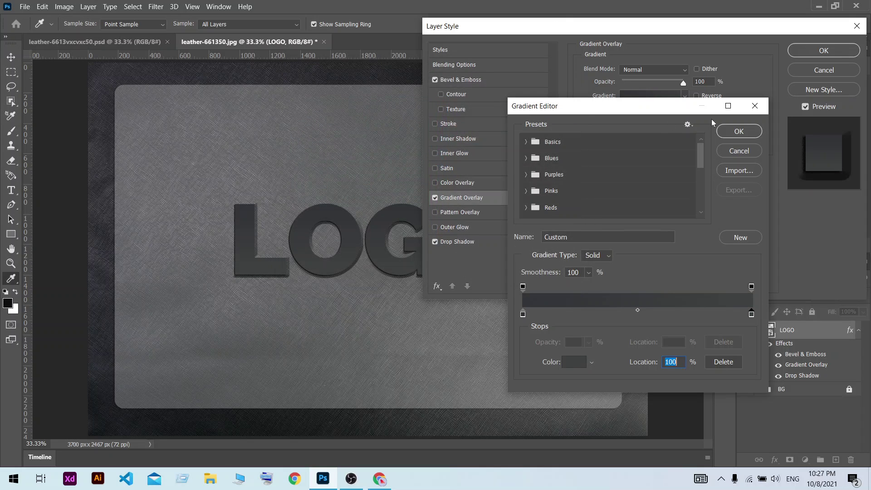
left_click(743, 131)
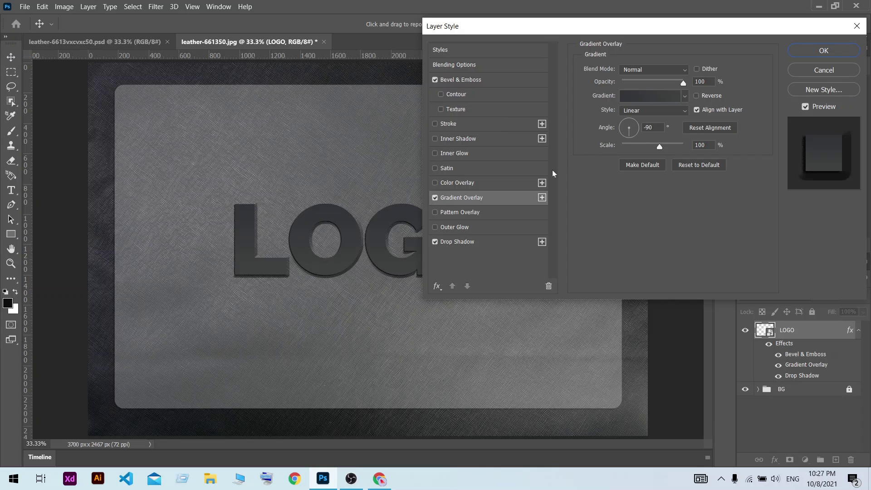
Step: Change the gradient's end colour stop to mid grey 787979 and accept the edited gradient
left_click(657, 96)
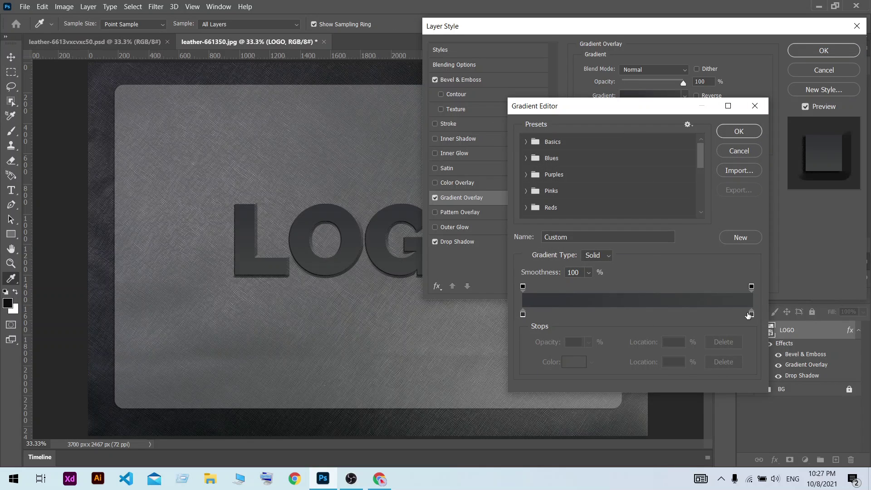
double_click(752, 314)
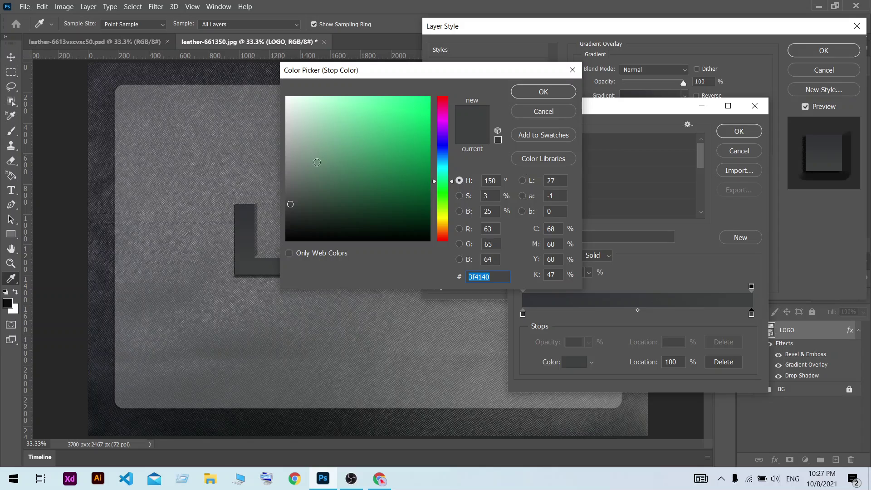
left_click(287, 162)
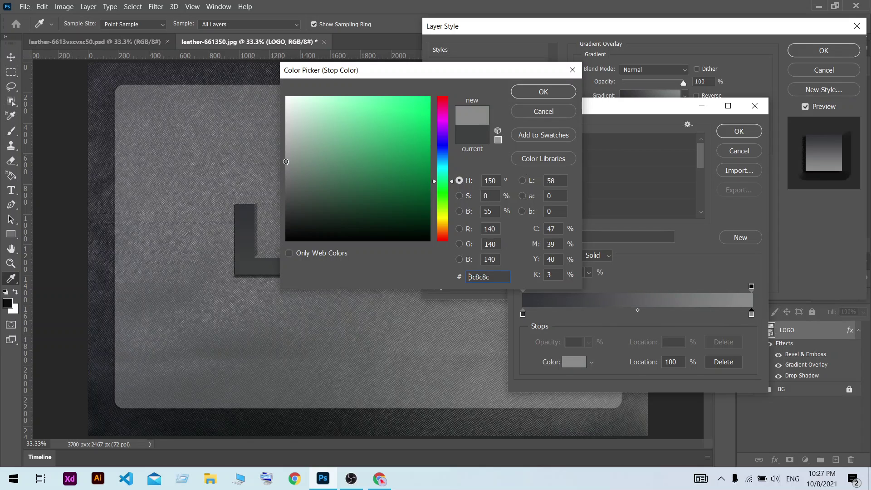
left_click(288, 173)
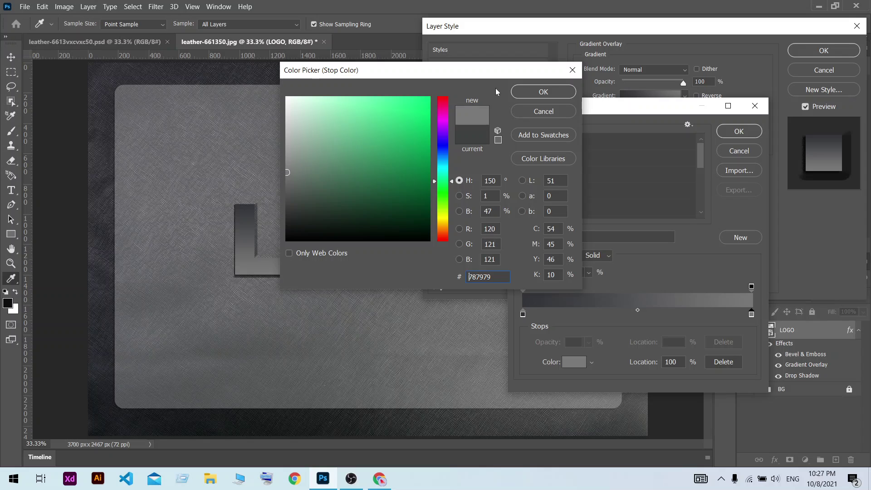
left_click(531, 92)
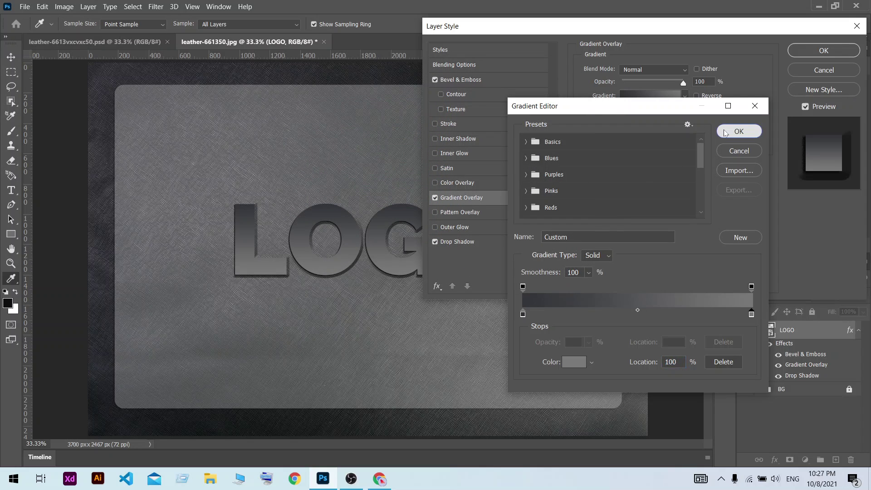
left_click(734, 131)
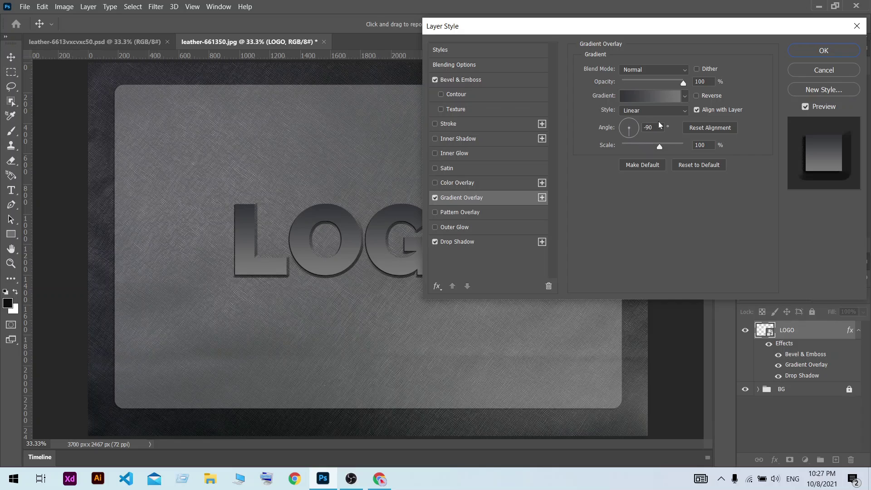
Step: Set the Gradient Overlay angle to 90° and apply the layer styles to LOGO
left_click(619, 129)
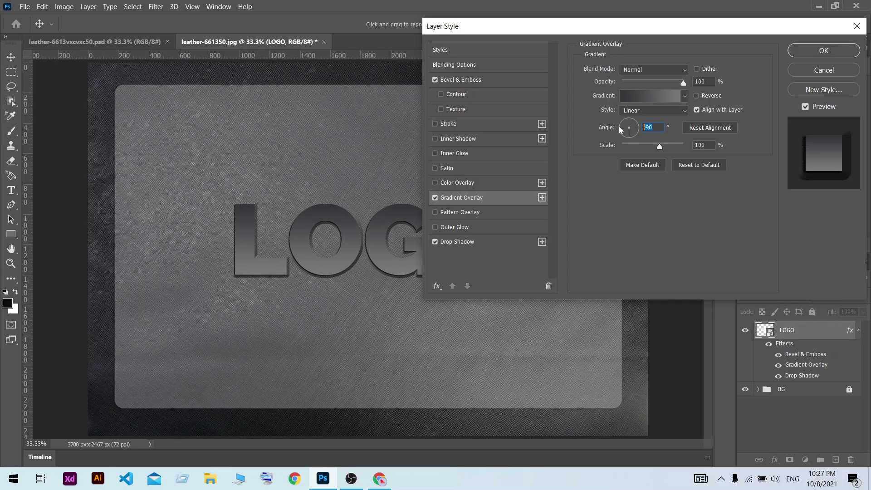
type("90")
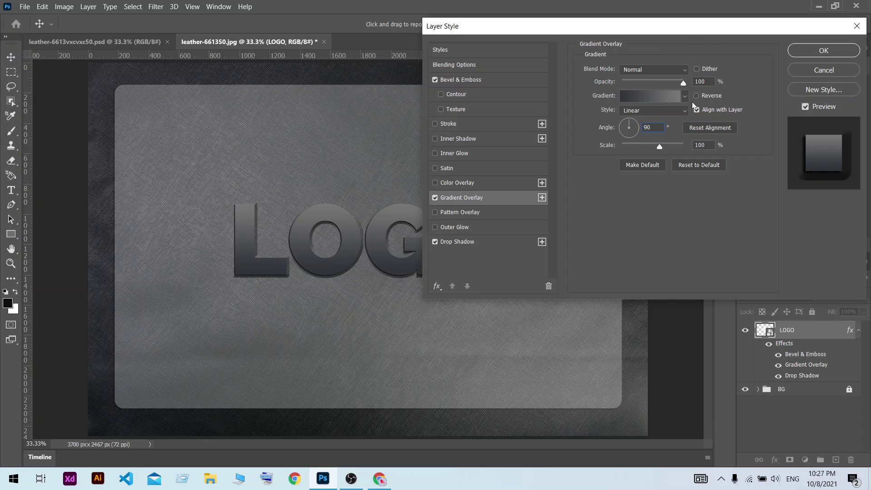
left_click(832, 51)
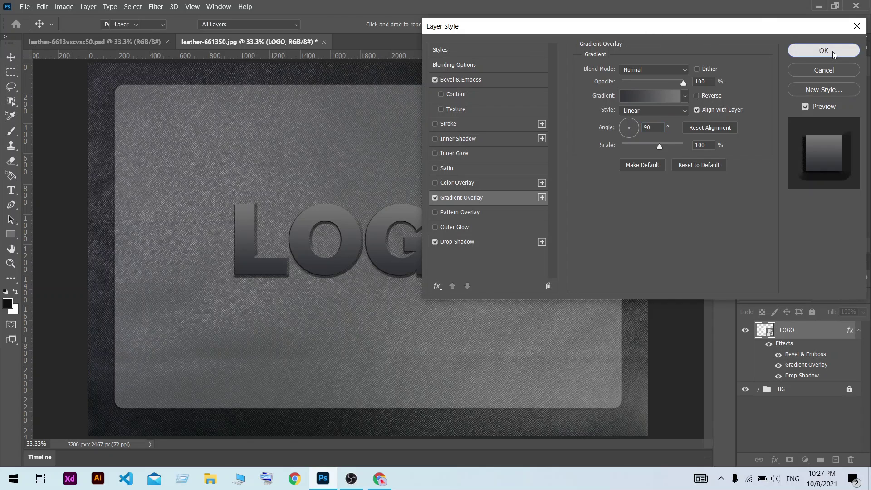
left_click(484, 138)
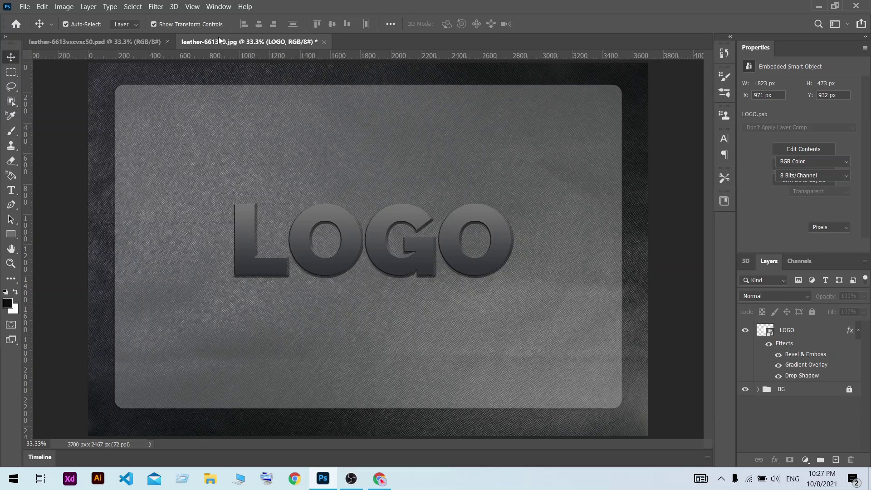
Step: Compare the leather-661350.jpg mockup with the finished reference document leather-6613vxcvxc50.psd
left_click(144, 41)
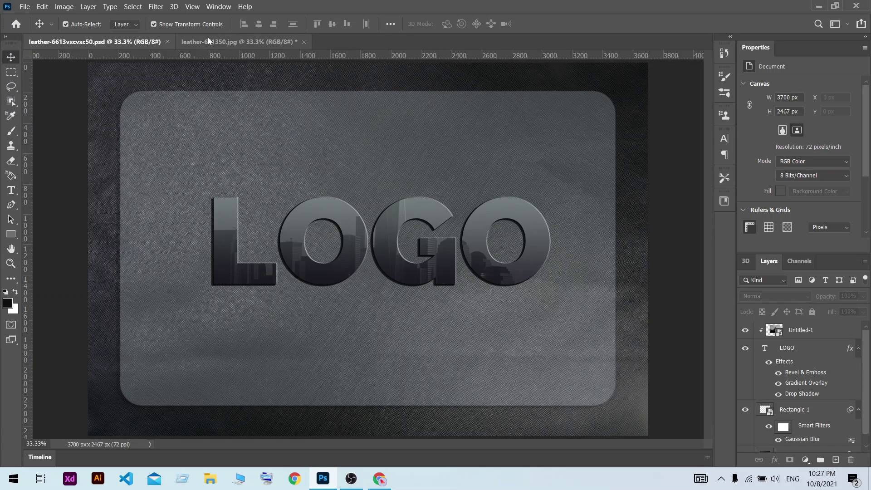
left_click(233, 44)
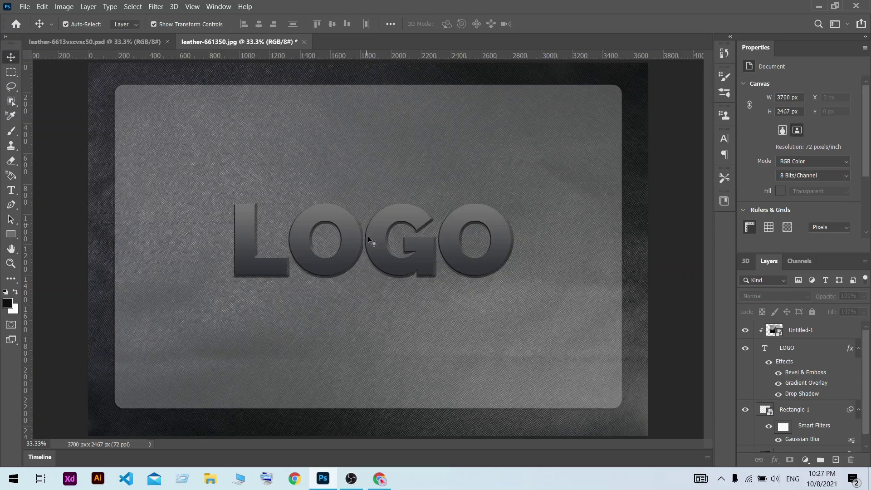
left_click(351, 258)
left_click(649, 157)
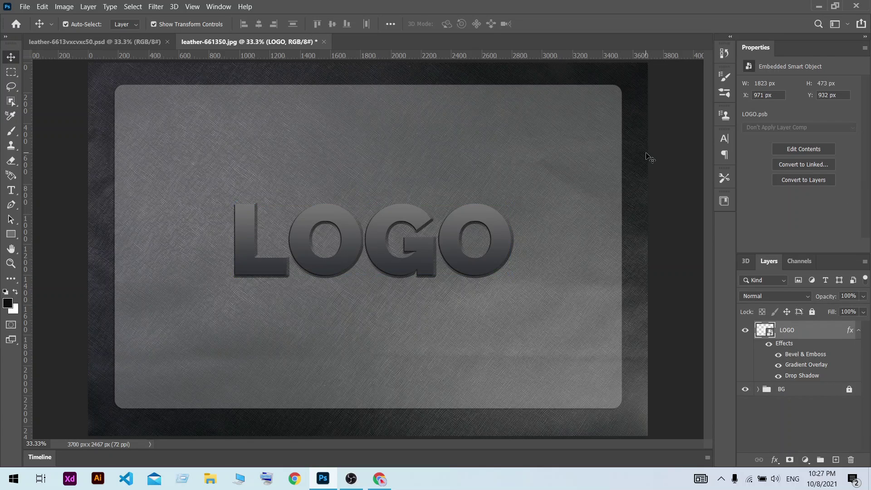
Step: Switch to the desktop and preview the skyline picture Untitled-1.jpg in Photos
left_click(821, 5)
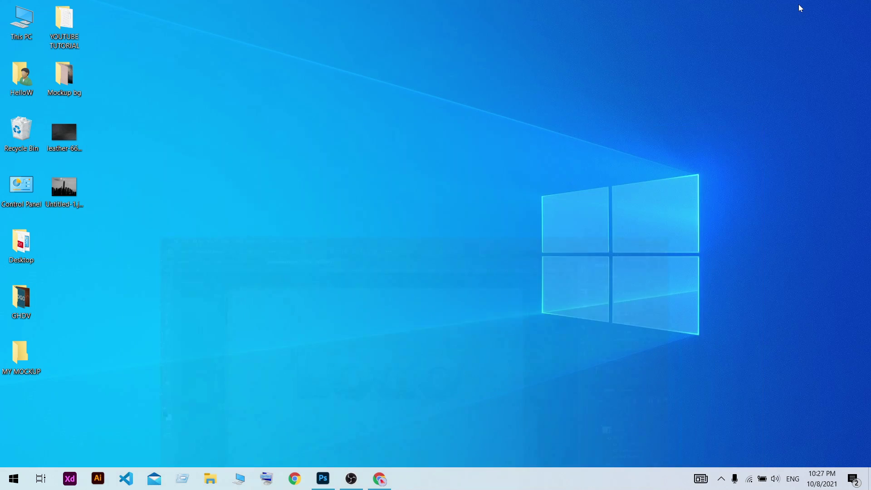
double_click(68, 193)
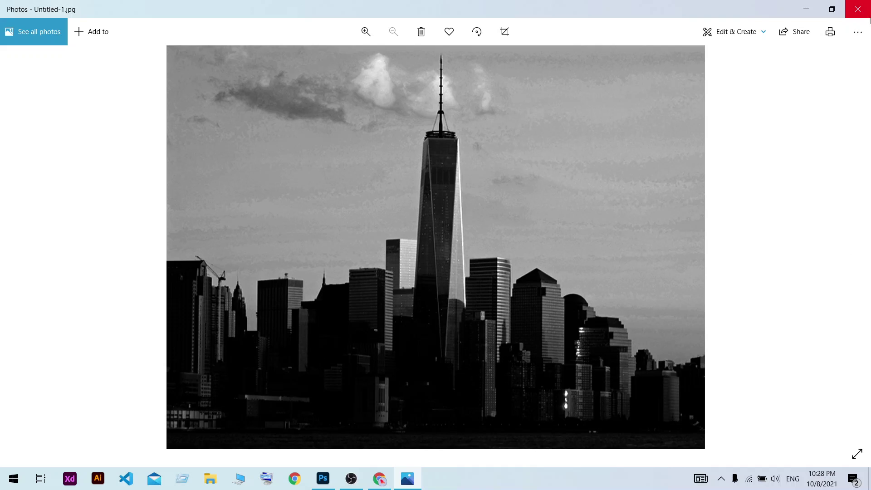
left_click(866, 16)
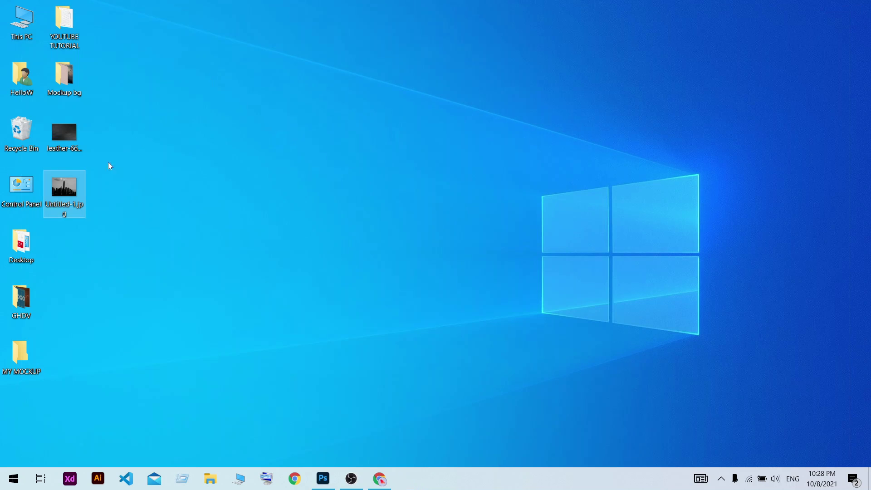
Step: Place Untitled-1.jpg from the desktop into the Photoshop mockup at 100% and clip it to the LOGO layer
left_click_drag(60, 189, 336, 254)
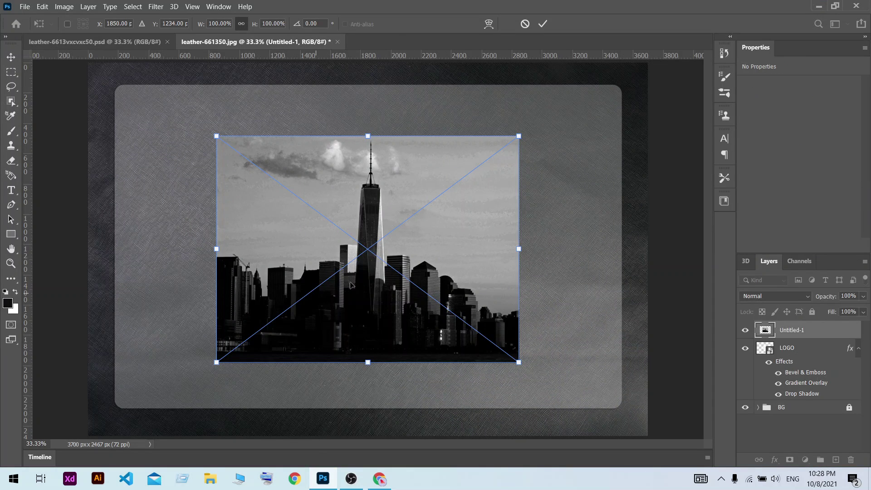
key("Return")
left_click(798, 338, "alt")
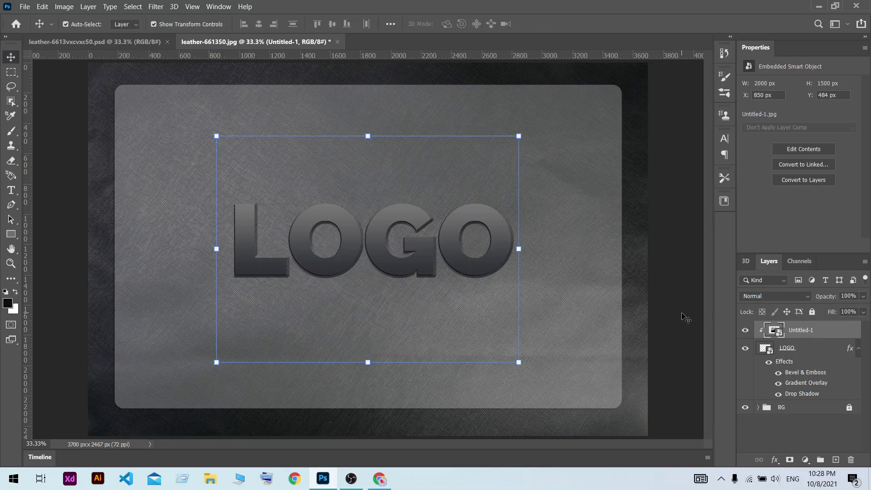
Step: Reduce the opacity of the LOGO layer's Gradient Overlay to 85% and apply it
left_click(810, 349)
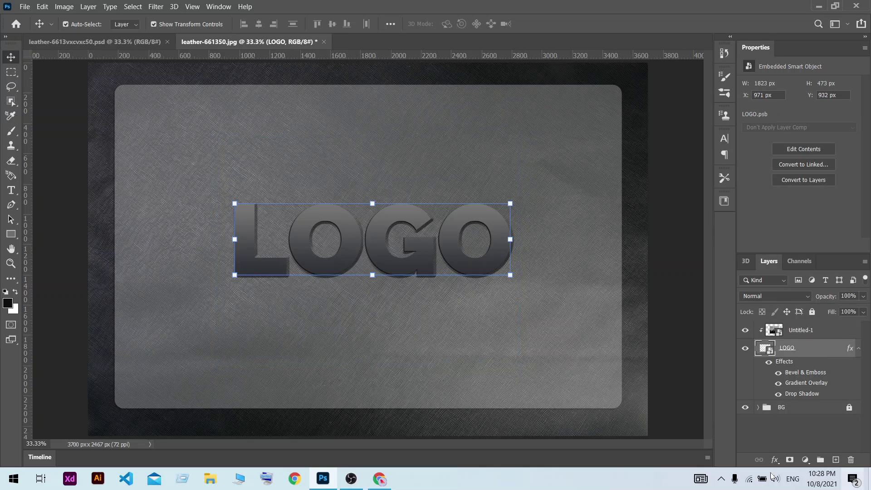
double_click(806, 384)
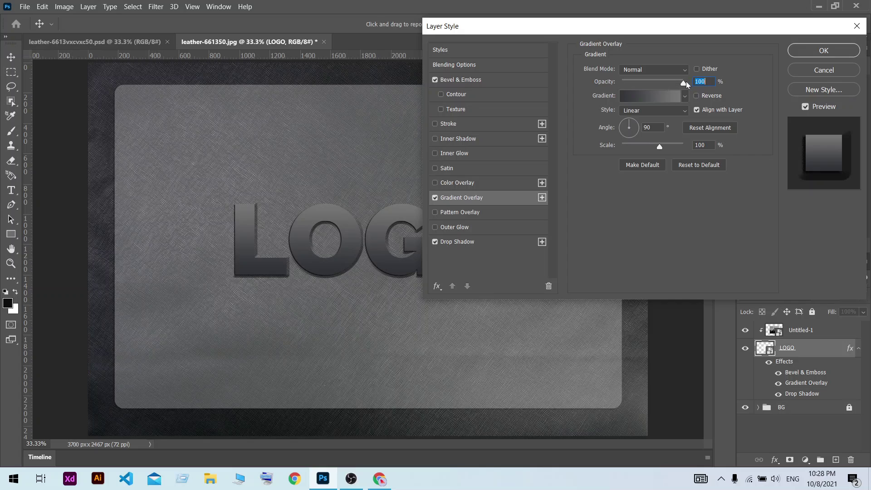
left_click_drag(686, 84, 676, 85)
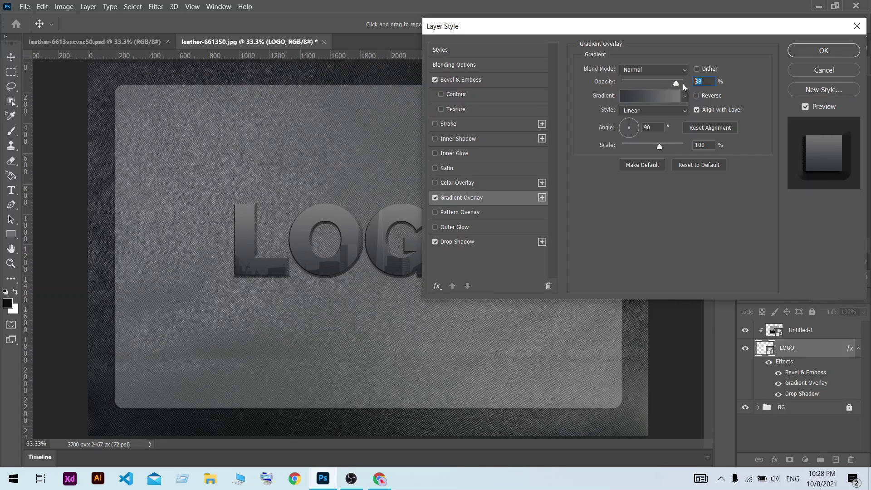
type("8")
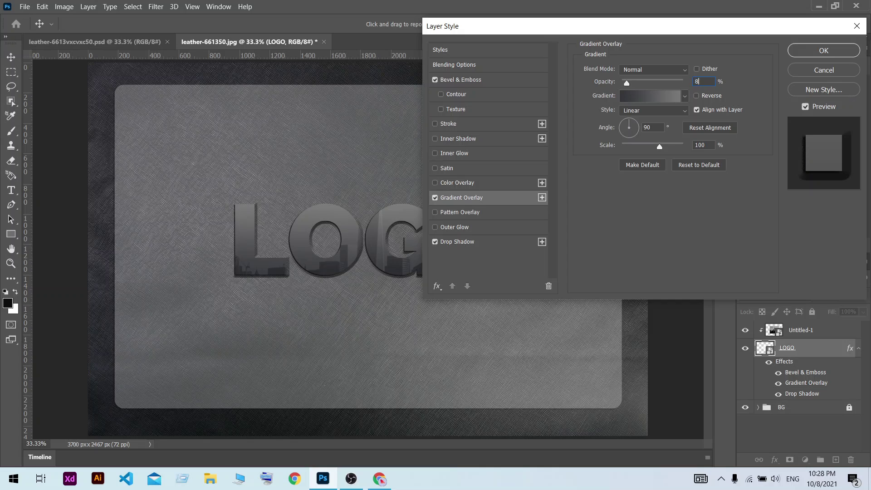
type("5")
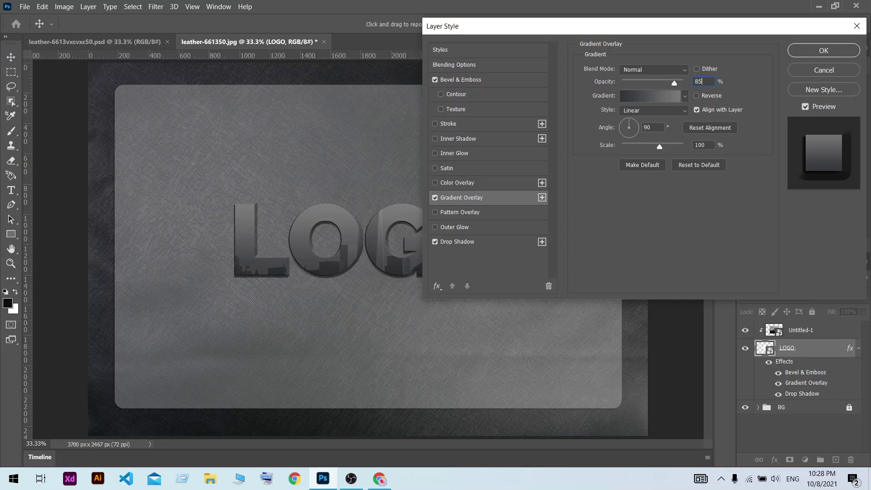
left_click(808, 53)
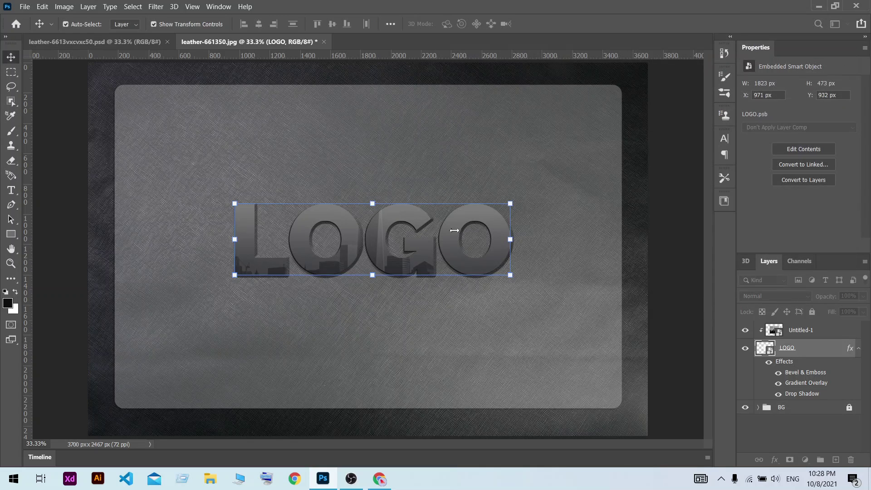
Step: Move the clipped skyline image within the LOGO letters to about X 940 px, Y 382 px, and compare with the reference document
left_click_drag(417, 270, 418, 247)
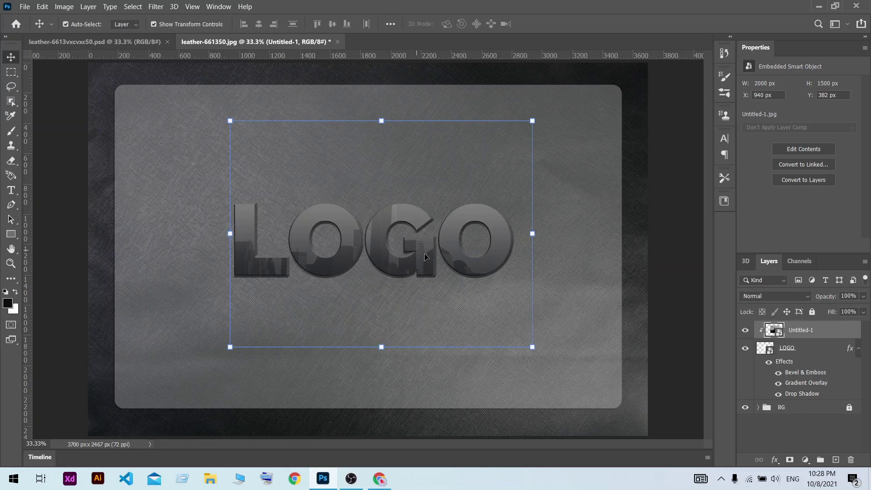
left_click(667, 208)
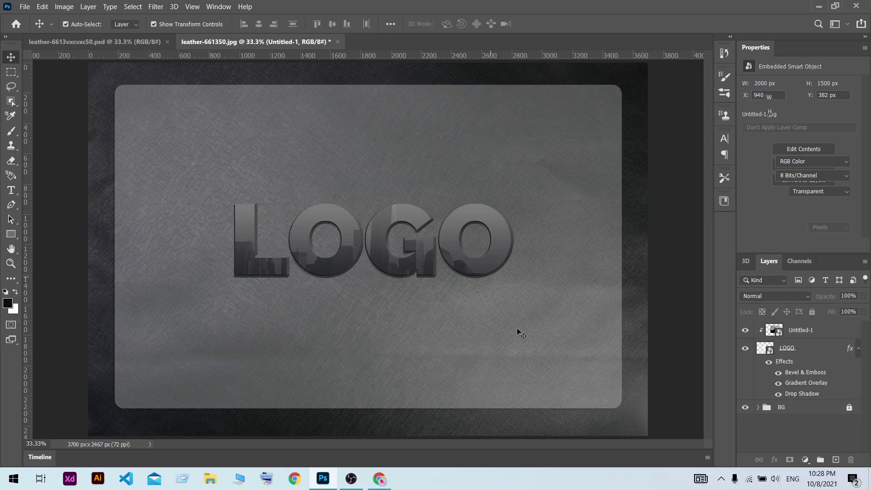
left_click(101, 48)
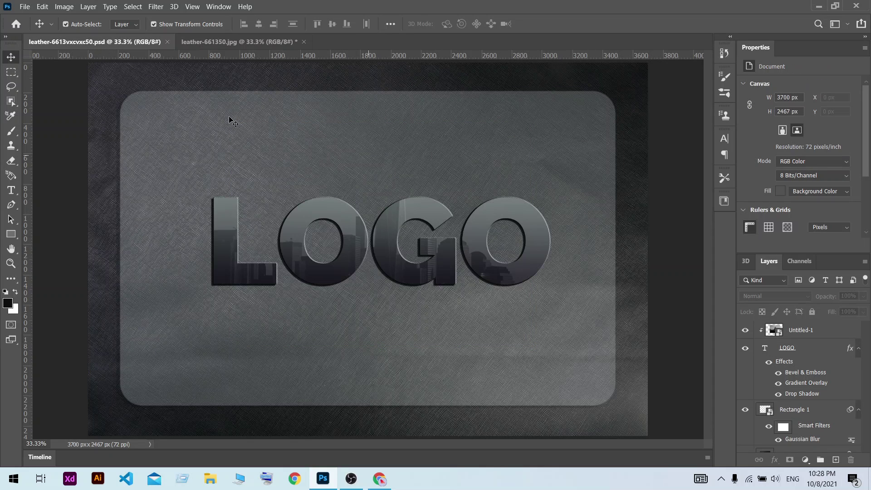
left_click(230, 42)
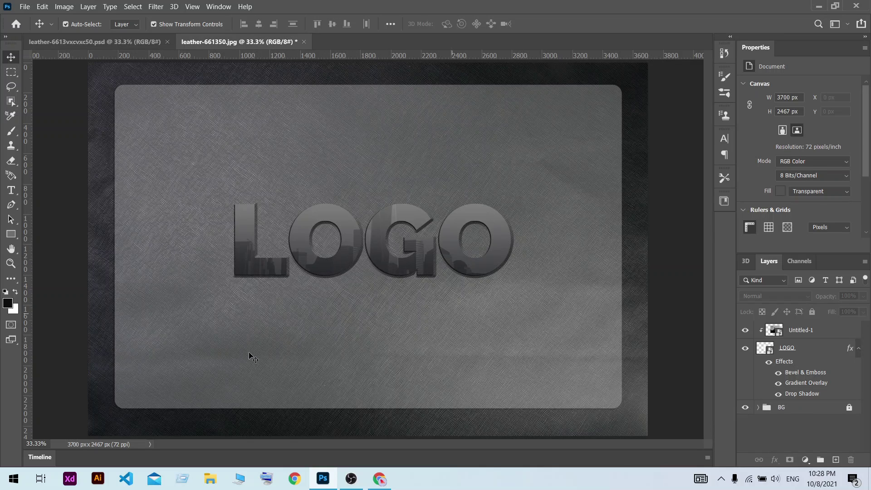
Step: Rename the LOGO smart object layer to "Place your logo"
double_click(788, 347)
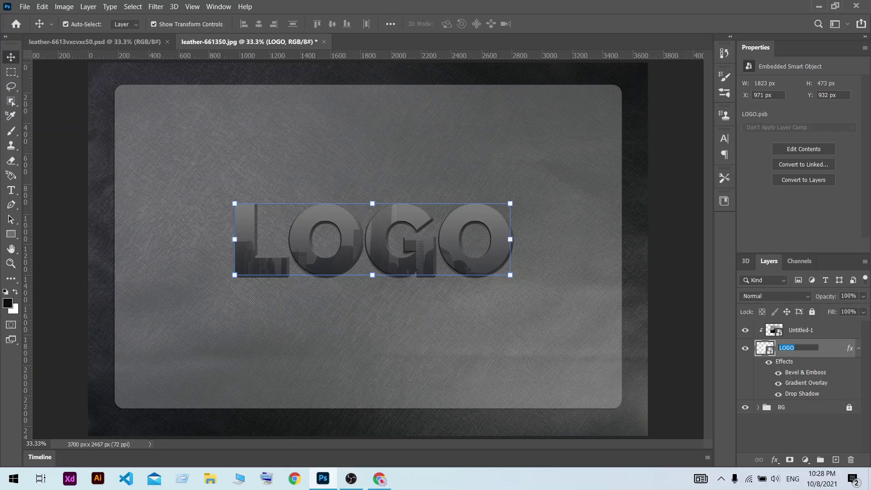
key("BackSpace")
key("Return")
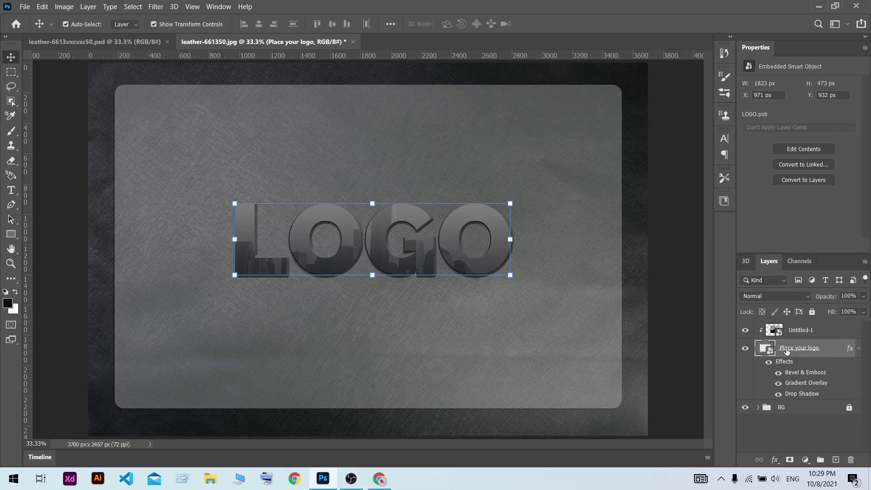
Step: Open the Place your logo smart object's contents and extend the canvas above and below the text with Crop to about 1823 × 928 px
double_click(770, 353)
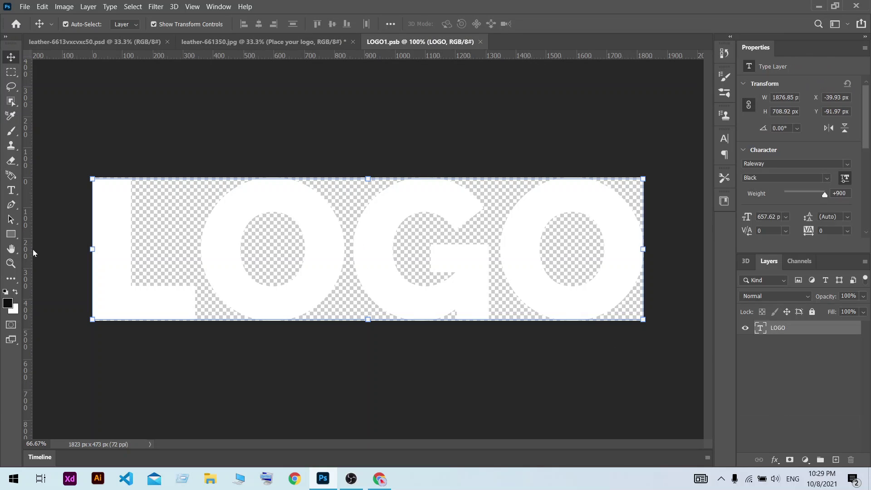
key("c")
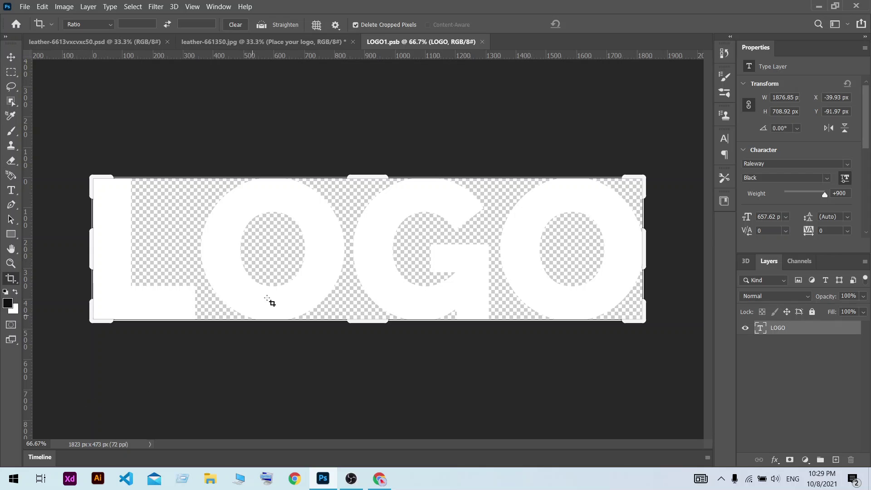
left_click_drag(375, 179, 380, 137)
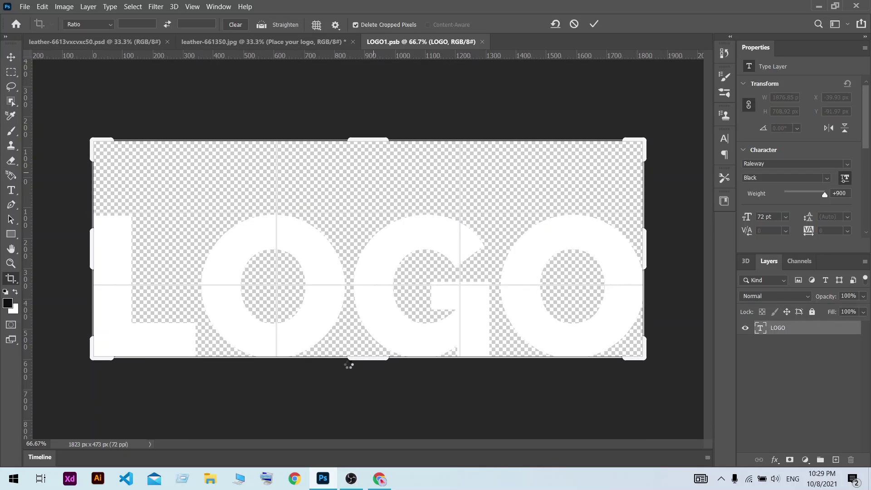
left_click_drag(369, 357, 372, 383)
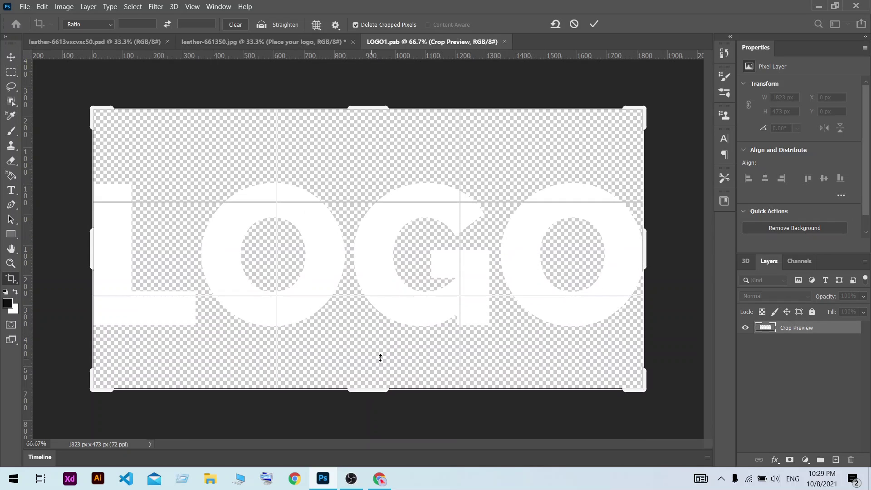
key("Return")
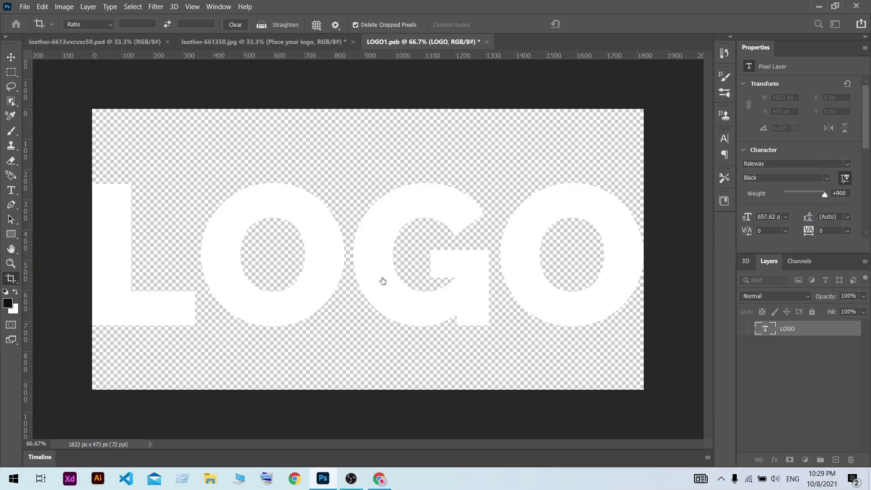
Step: Temporarily hide the LOGO text layer to check the empty area available for a logo, and show it again
left_click(745, 329)
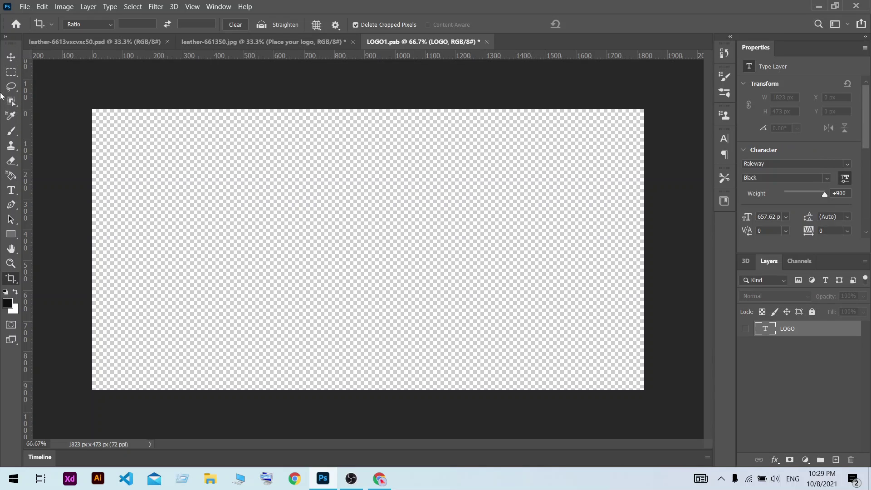
key("v")
left_click(291, 222)
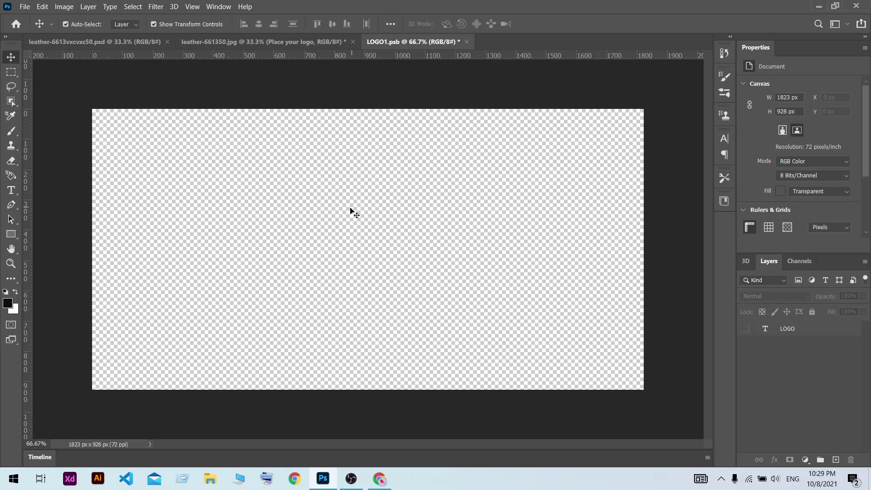
key("ctrl")
left_click_drag(166, 140, 622, 344)
left_click_drag(341, 226, 655, 352)
left_click(745, 329)
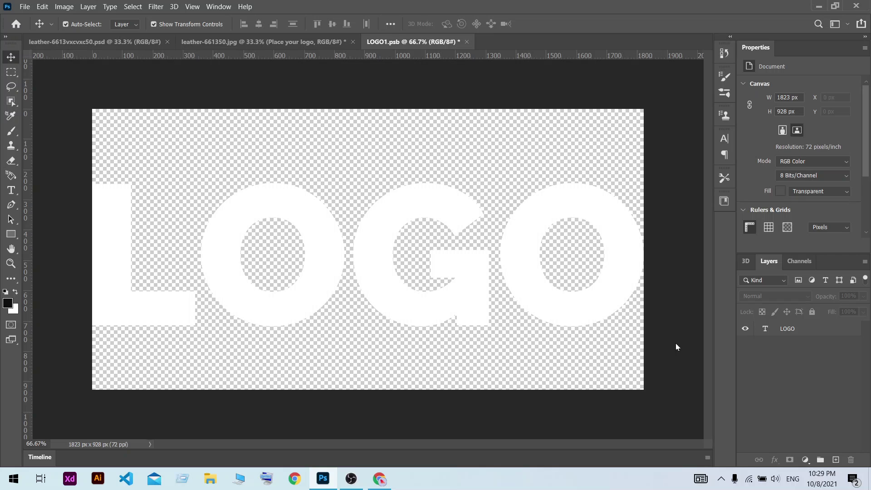
Step: Save the enlarged smart object contents and close them to return to the leather mockup
key("ctrl+s")
left_click(462, 42)
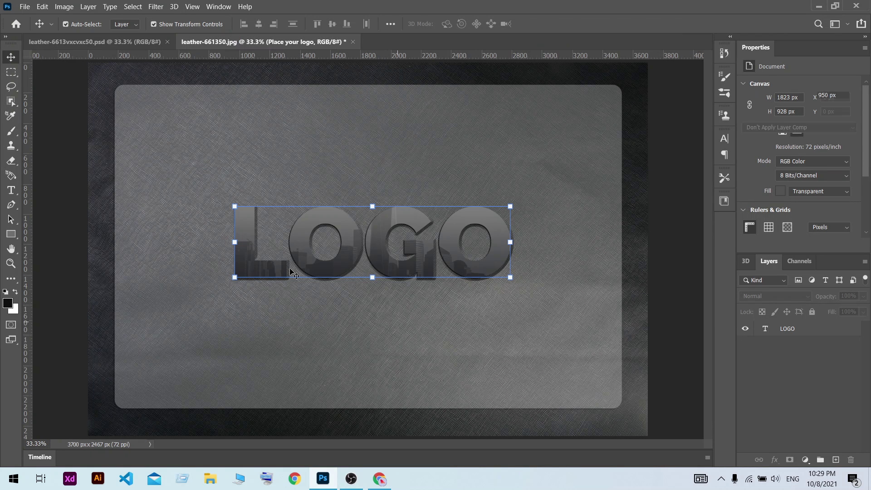